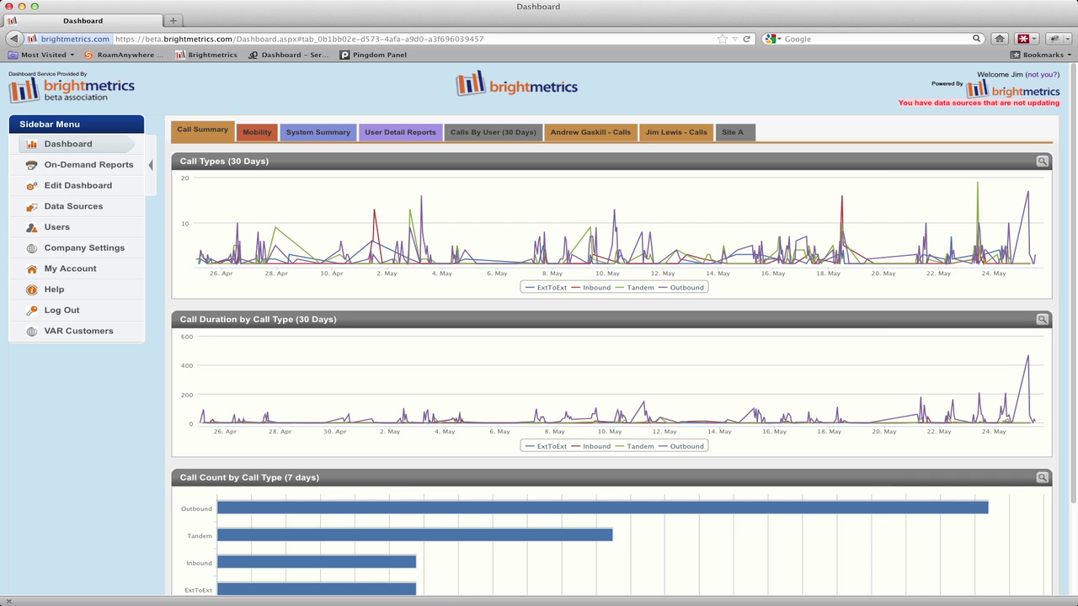
Go to On-Demand Reports from the sidebar to list the ShoreTel report types
click(70, 166)
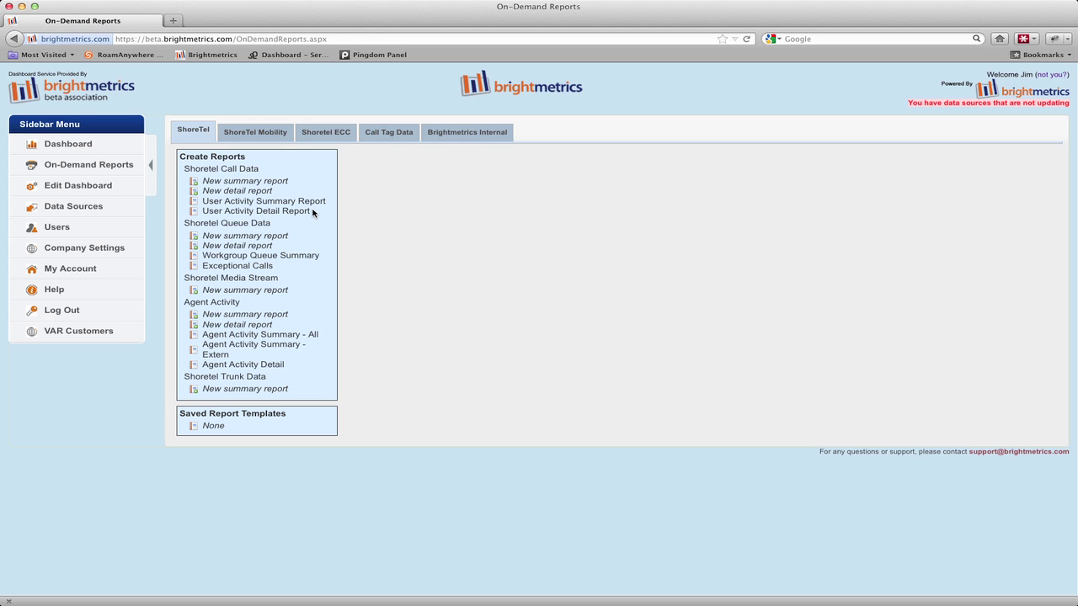
Start a new ShoreTel Call Data summary with Full Date and Party Name as rows
click(275, 183)
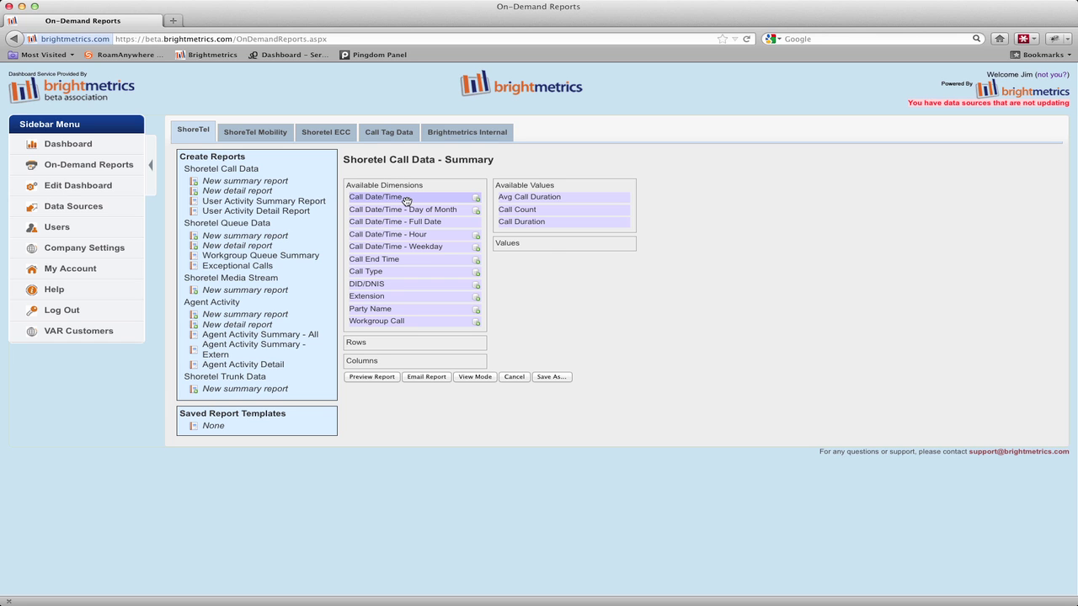
mouse_move(407, 201)
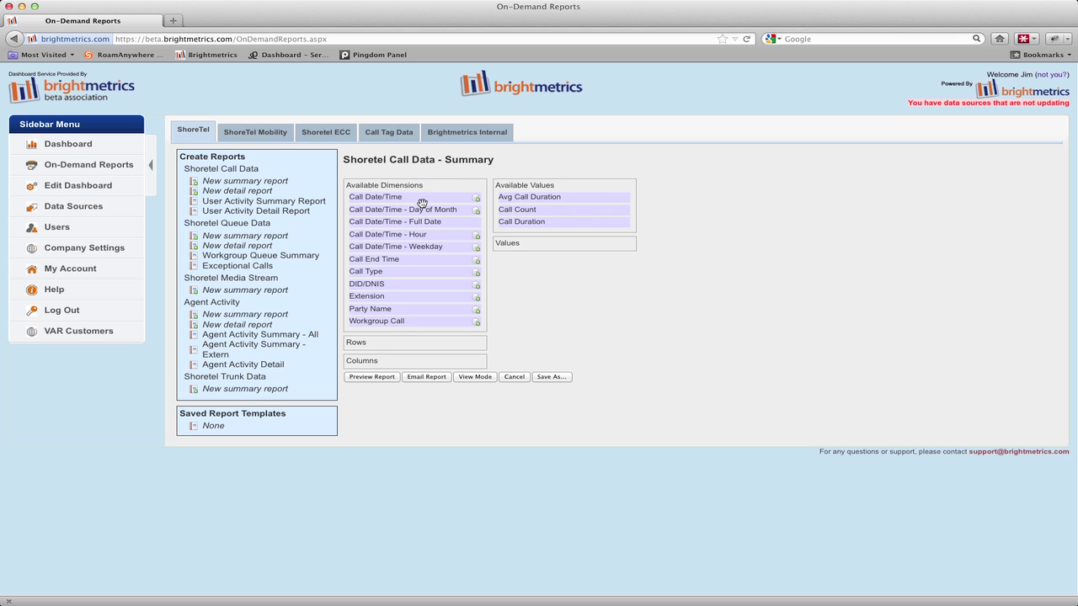
drag(410, 222, 412, 342)
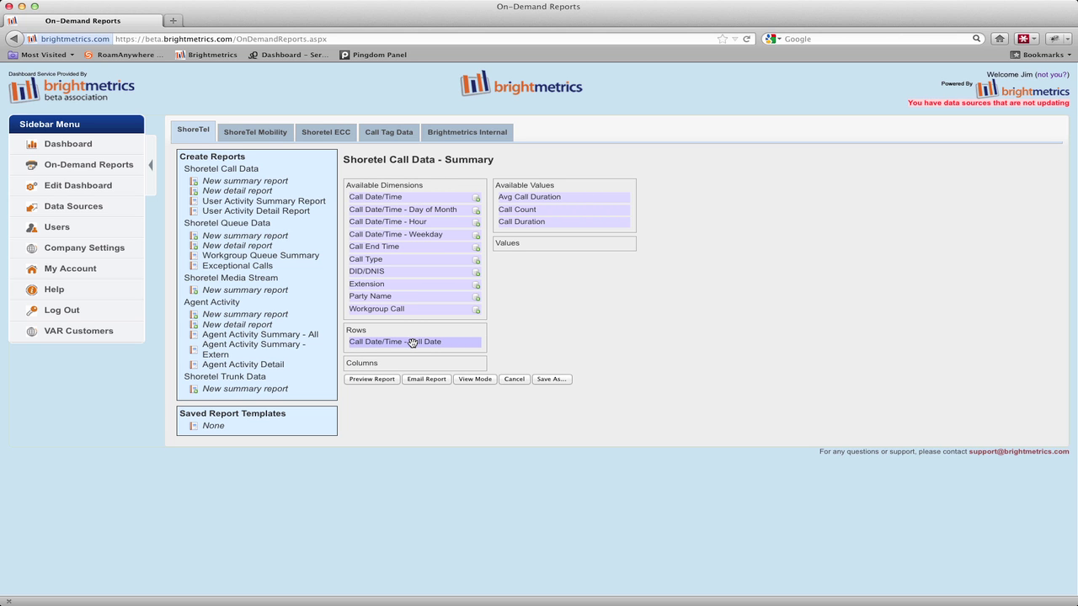
drag(386, 297, 388, 344)
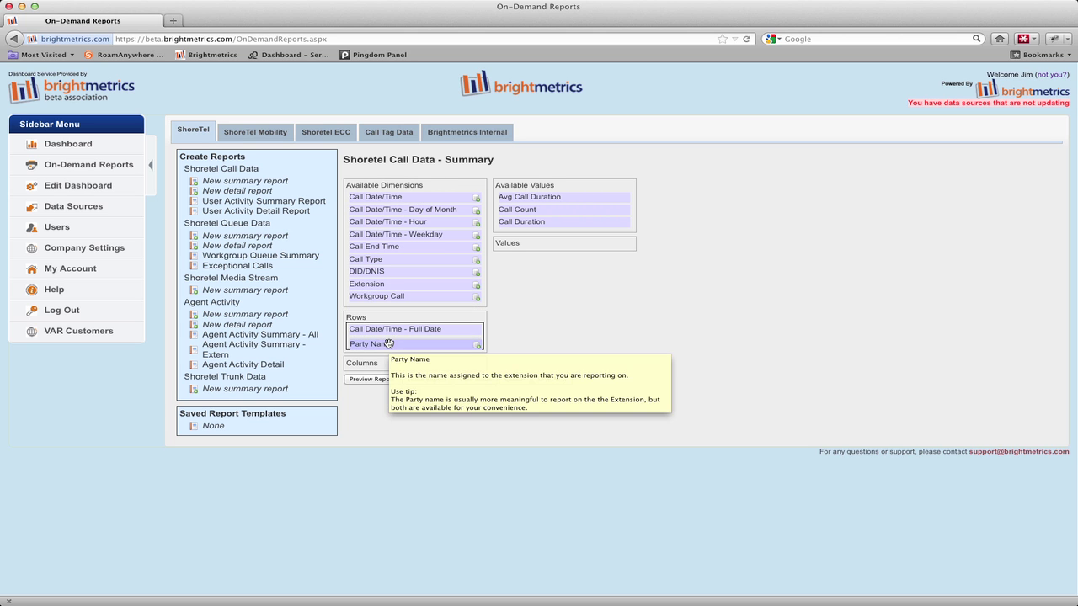
Add Call Type as columns, with Call Count and Avg Call Duration as values
mouse_move(382, 261)
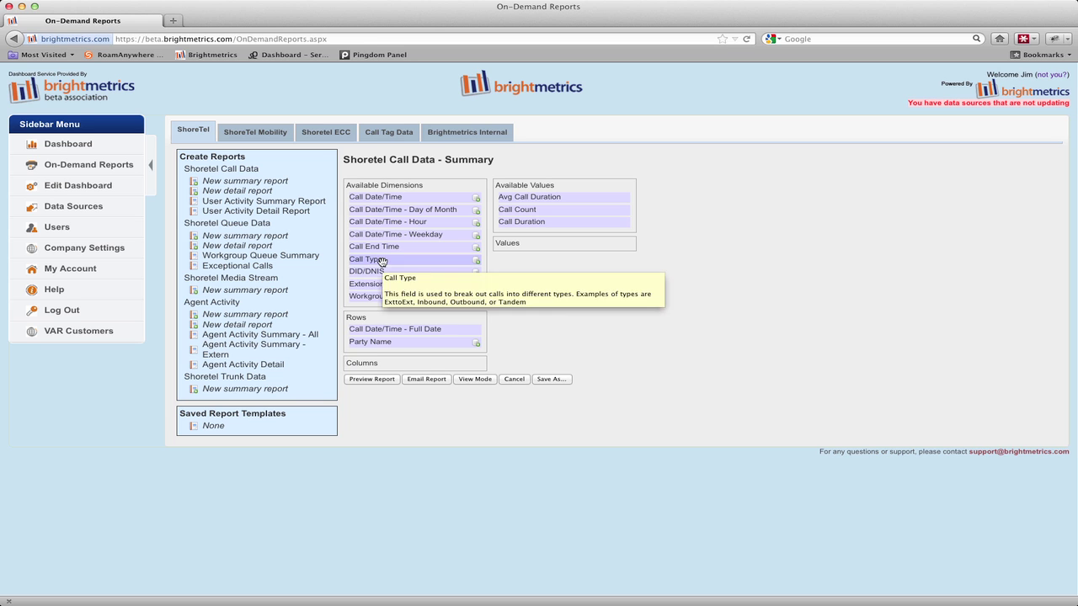
drag(381, 261, 380, 365)
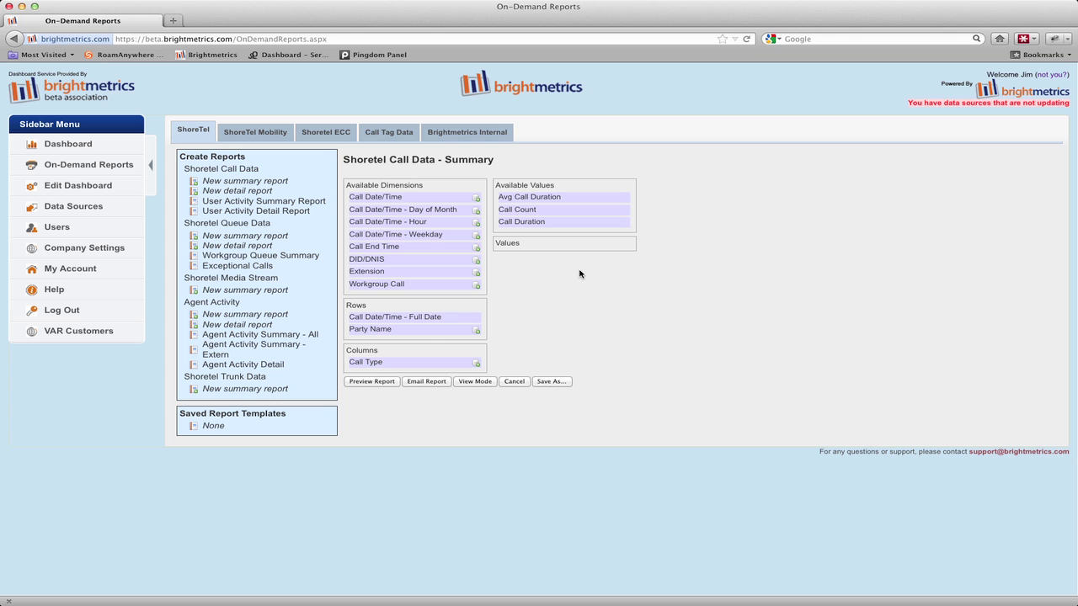
drag(534, 209, 534, 242)
drag(534, 199, 537, 244)
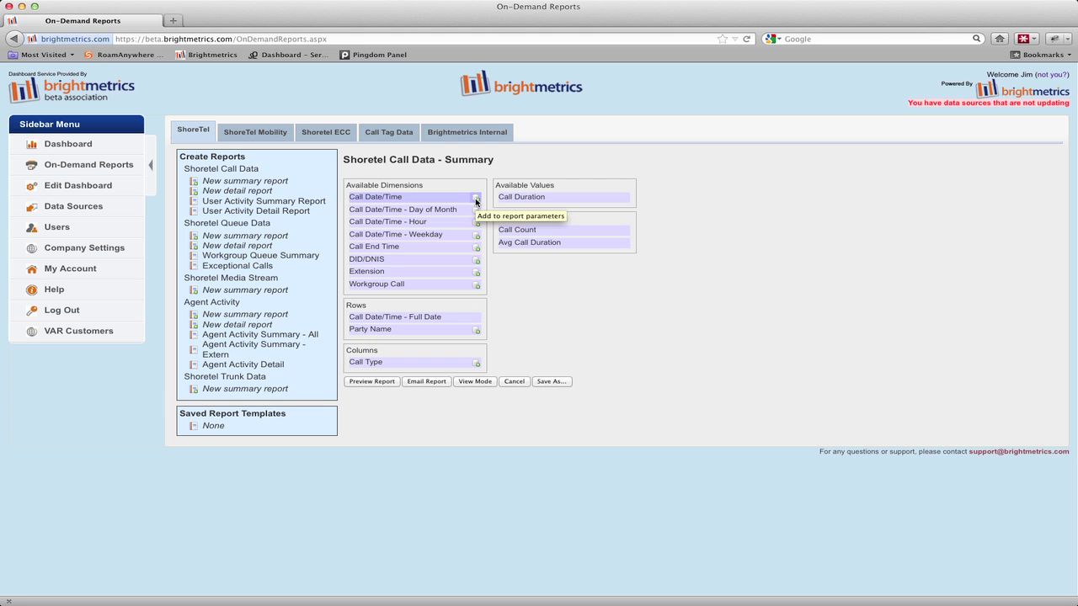
Filter Call Date/Time to the relative last 30 days and preview the report table
click(476, 199)
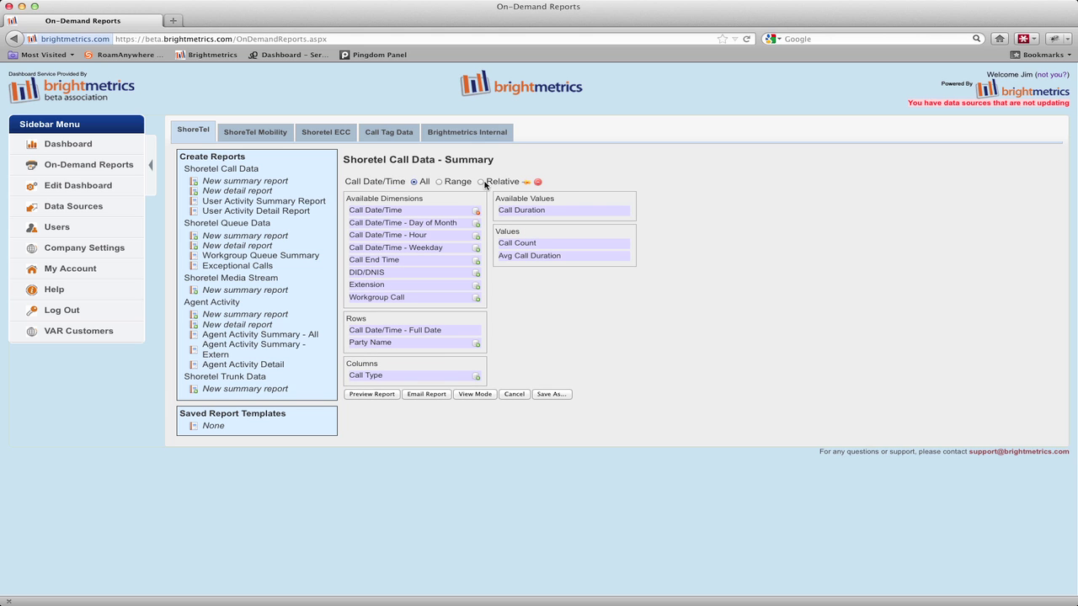
click(481, 182)
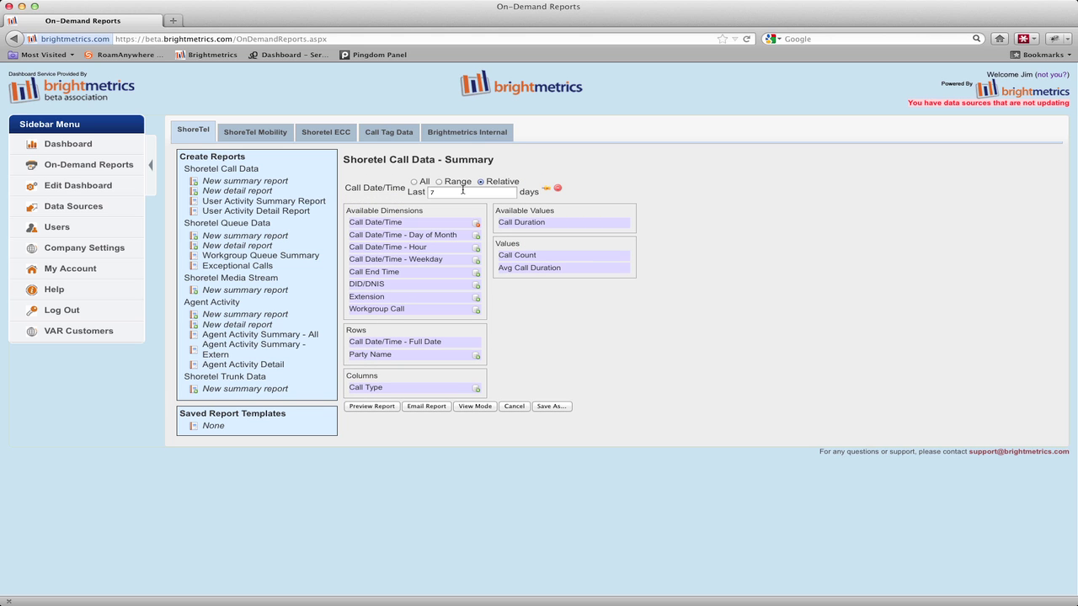
double_click(462, 191)
text(30)
mouse_move(502, 254)
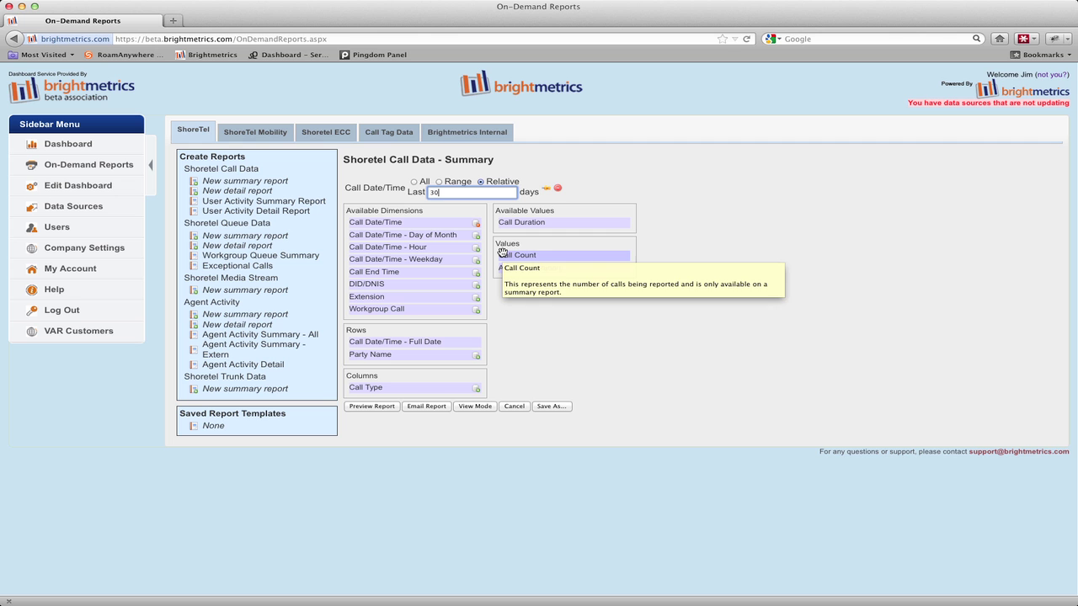
click(384, 407)
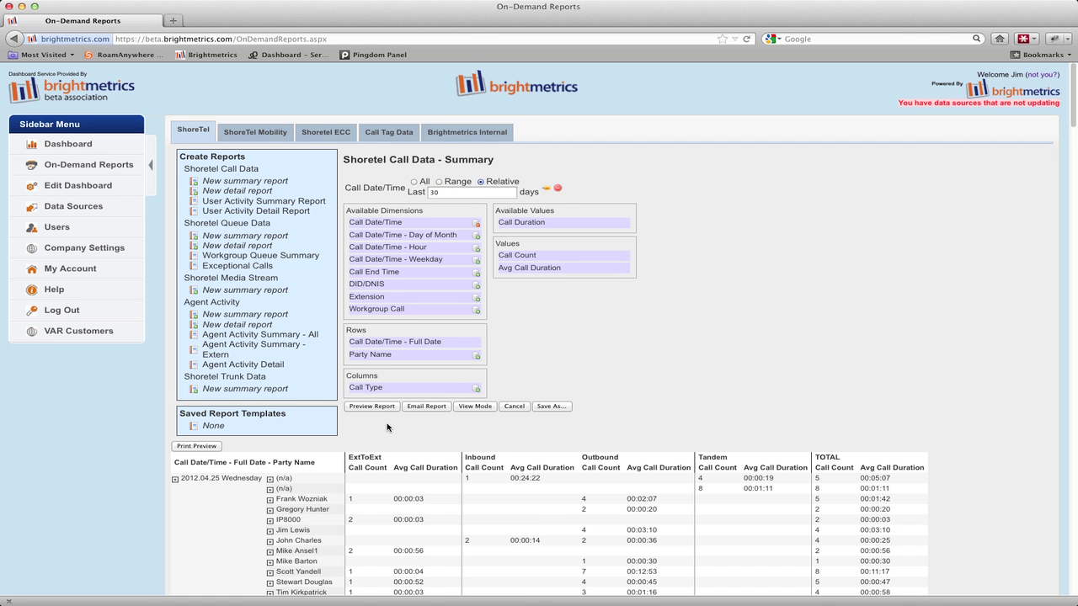
scroll(387, 428, down, 3)
scroll(387, 428, down, 1)
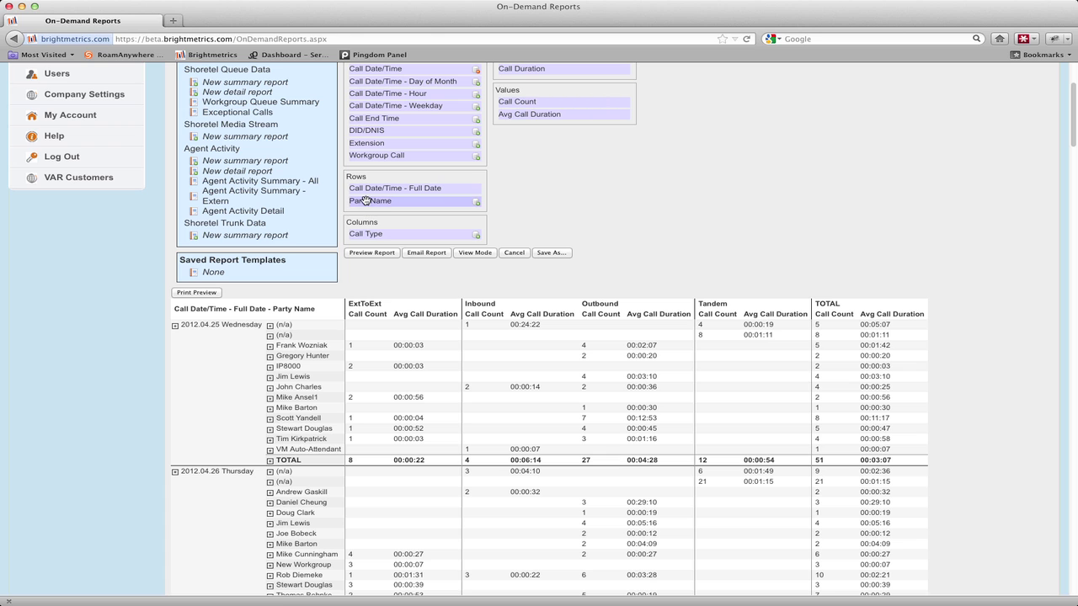
Move Party Name above Full Date in Rows and refresh the preview
drag(364, 200, 364, 189)
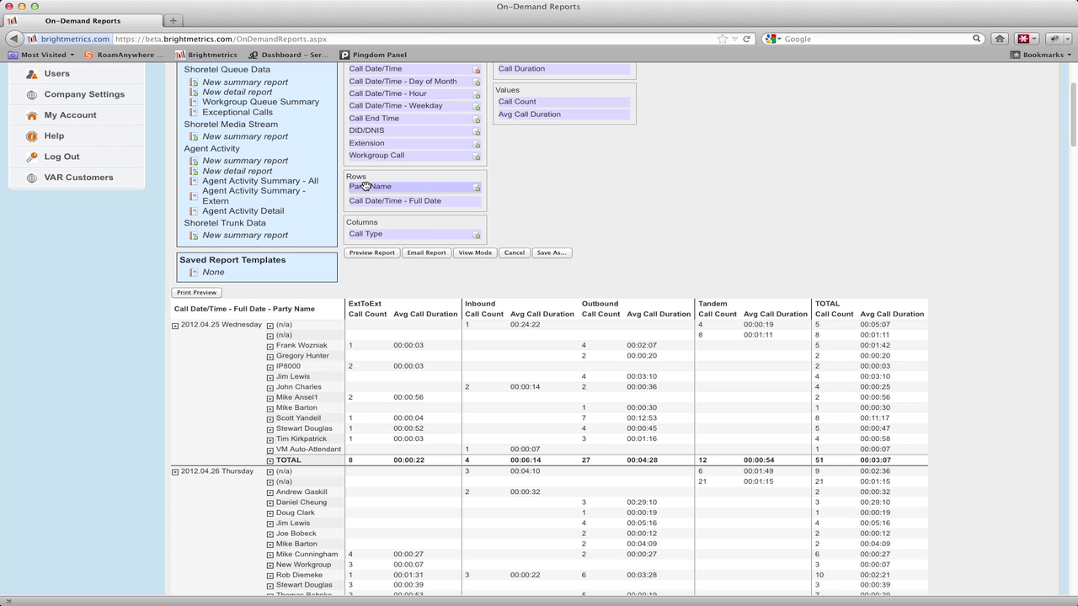
click(375, 255)
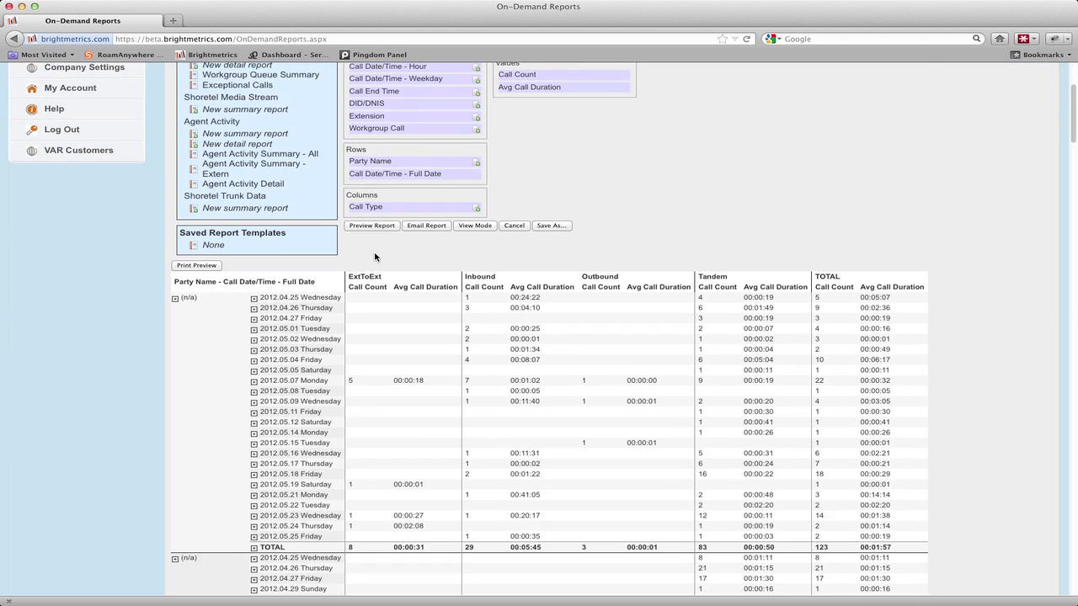
scroll(374, 257, down, 15)
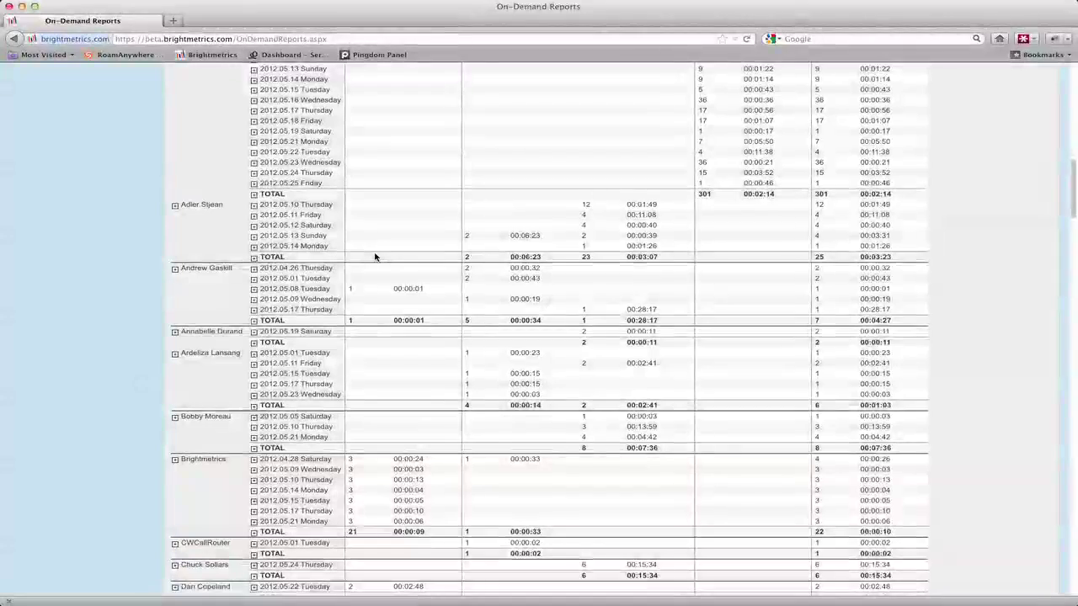
scroll(375, 257, up, 15)
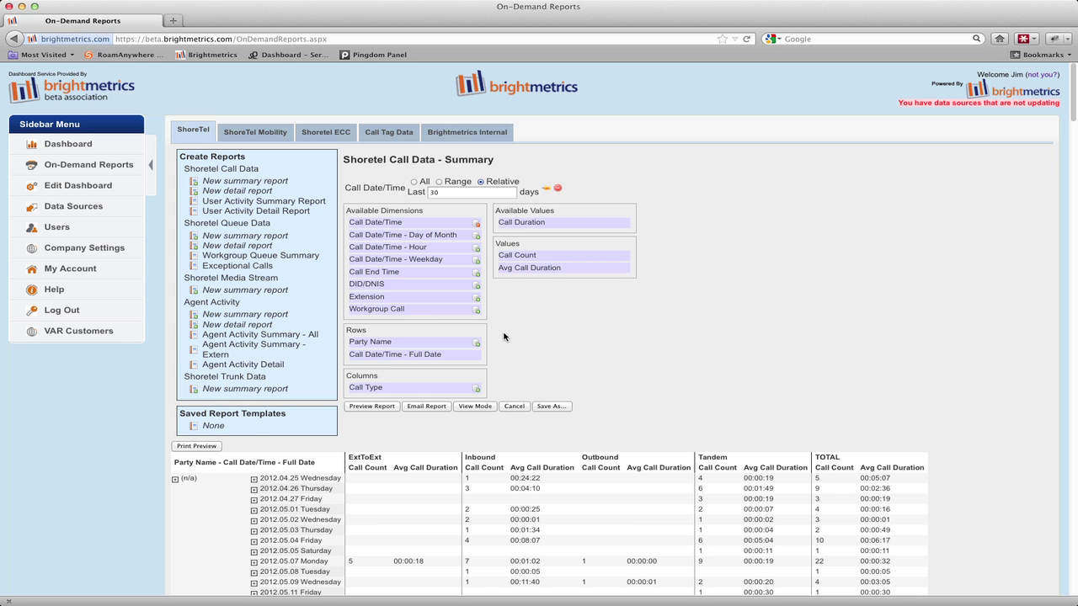
Filter Call Type to Inbound and Outbound only, then refresh the preview
click(477, 388)
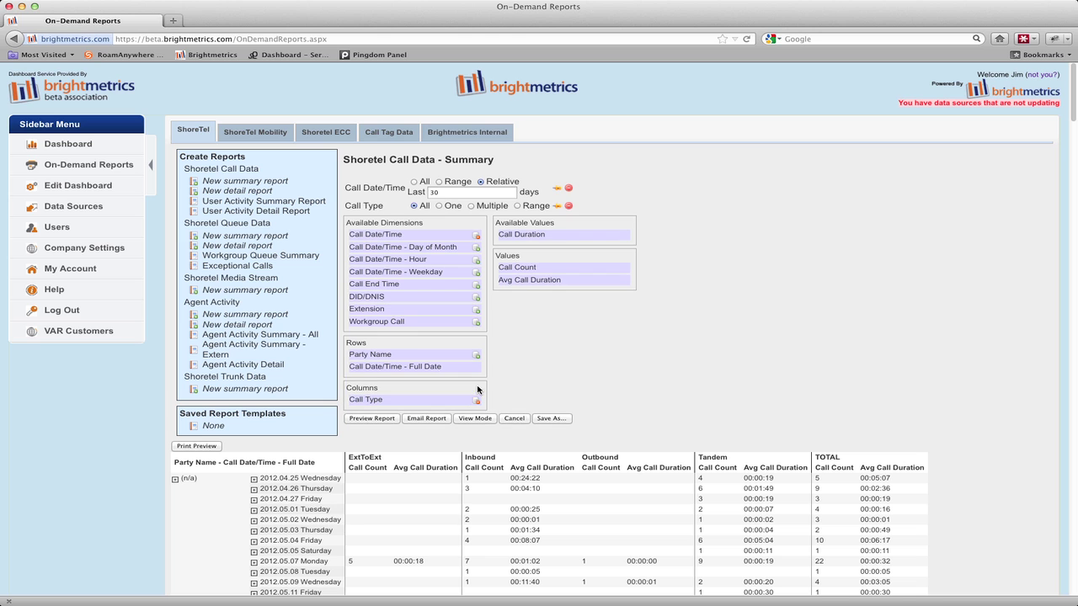
click(471, 206)
click(468, 216)
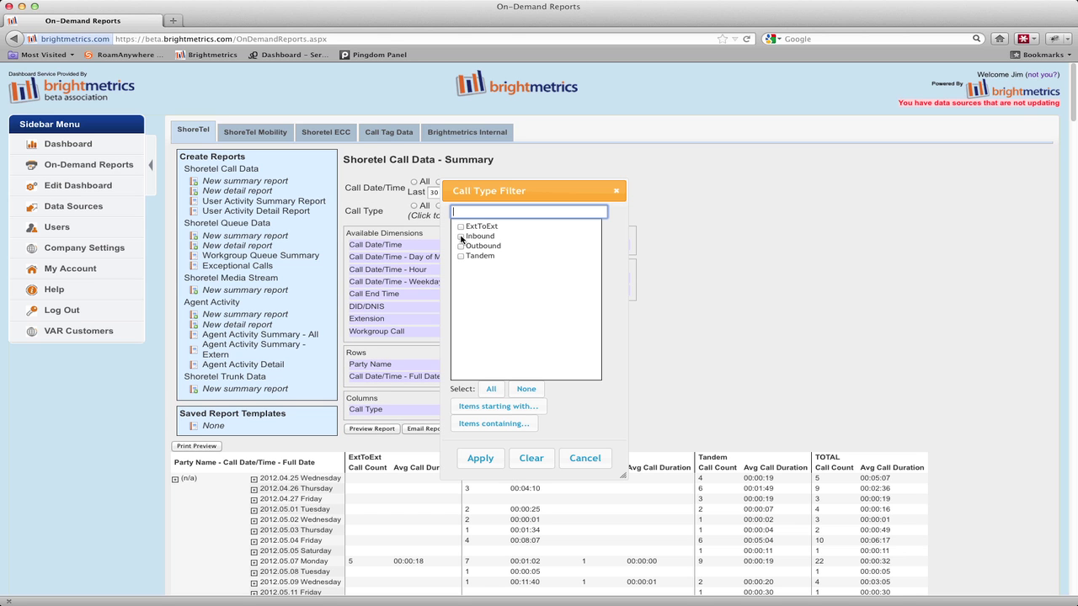
click(461, 237)
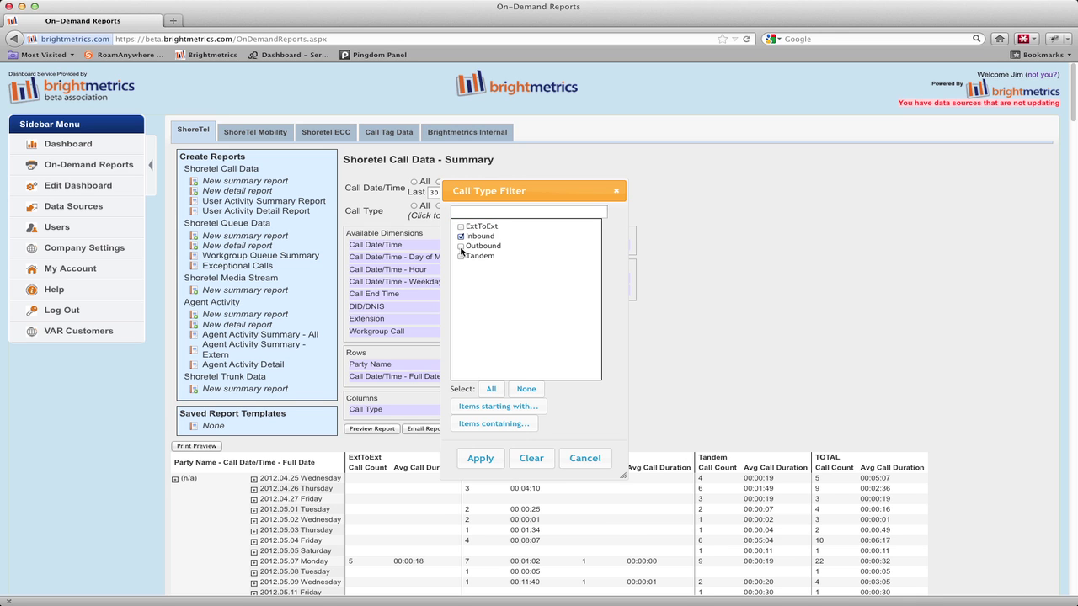
click(461, 247)
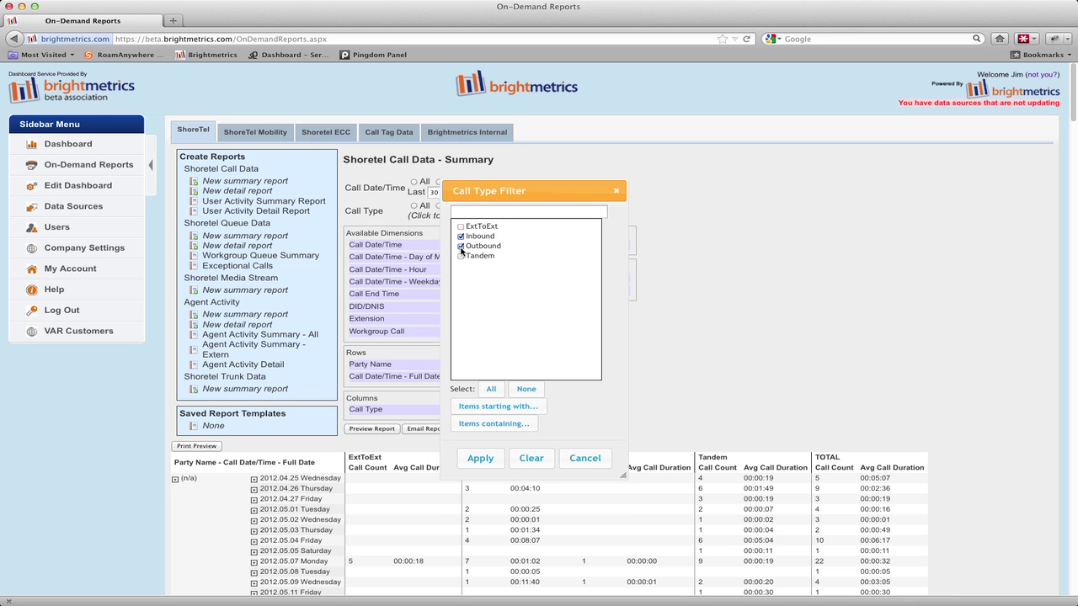
click(481, 458)
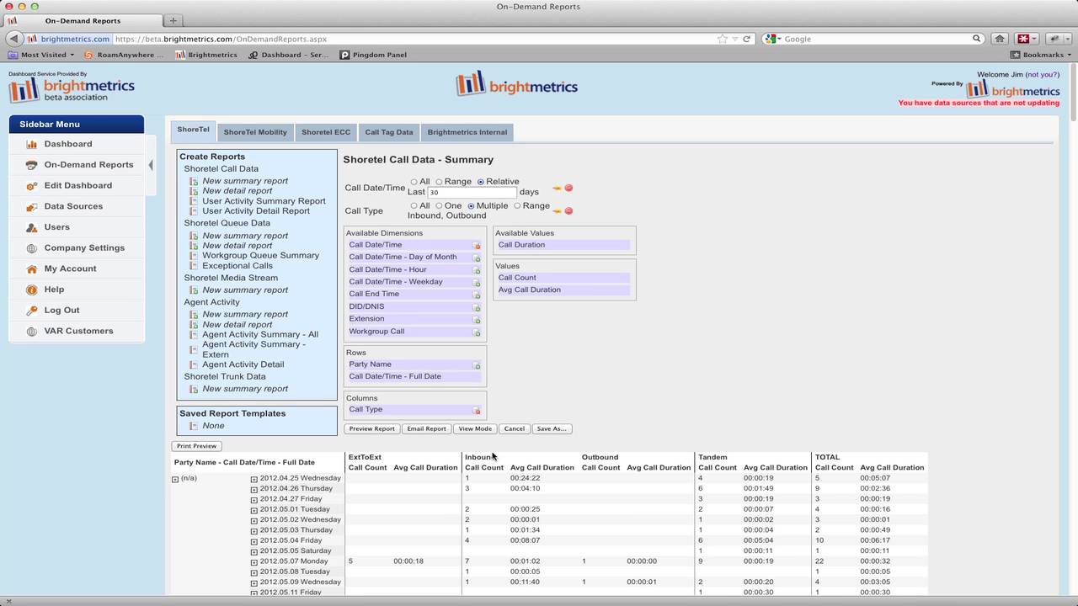
click(373, 428)
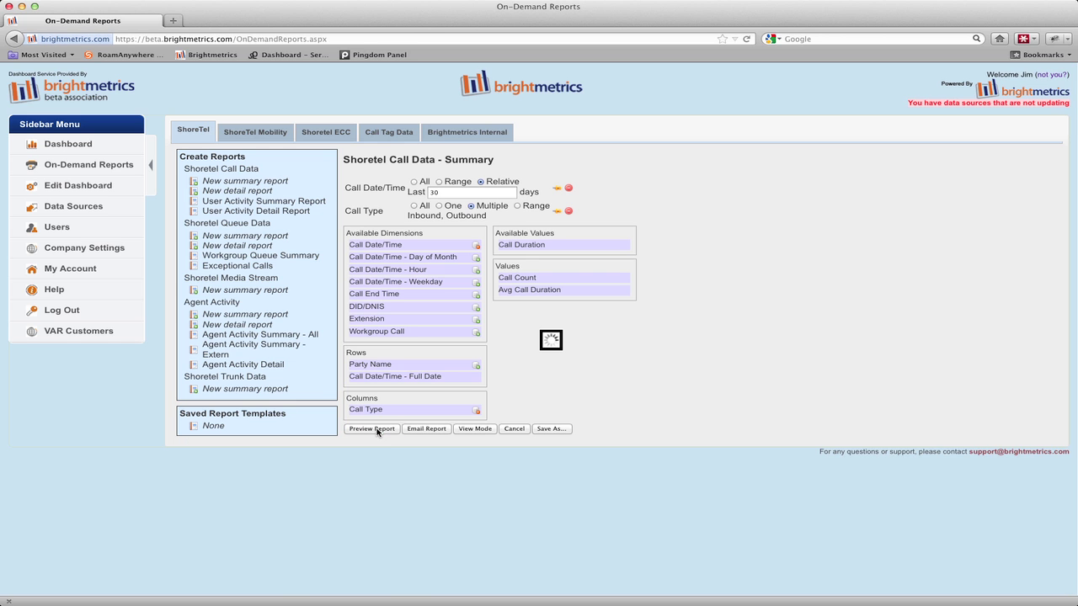
scroll(388, 452, down, 3)
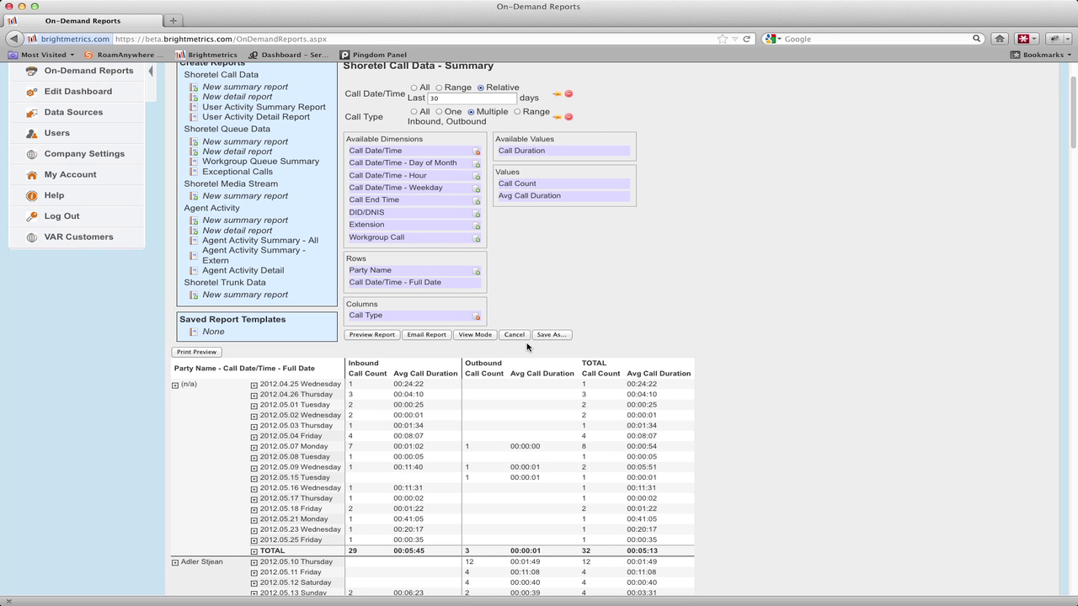
Add a multiple-value Party Name filter and select the first party
click(476, 272)
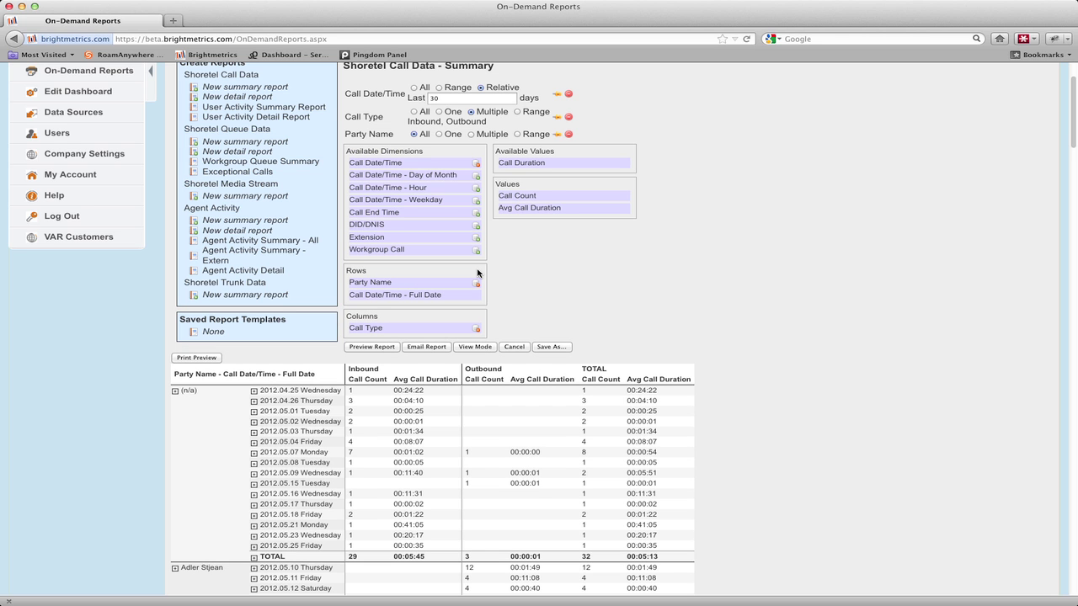
click(471, 135)
click(471, 144)
text(J)
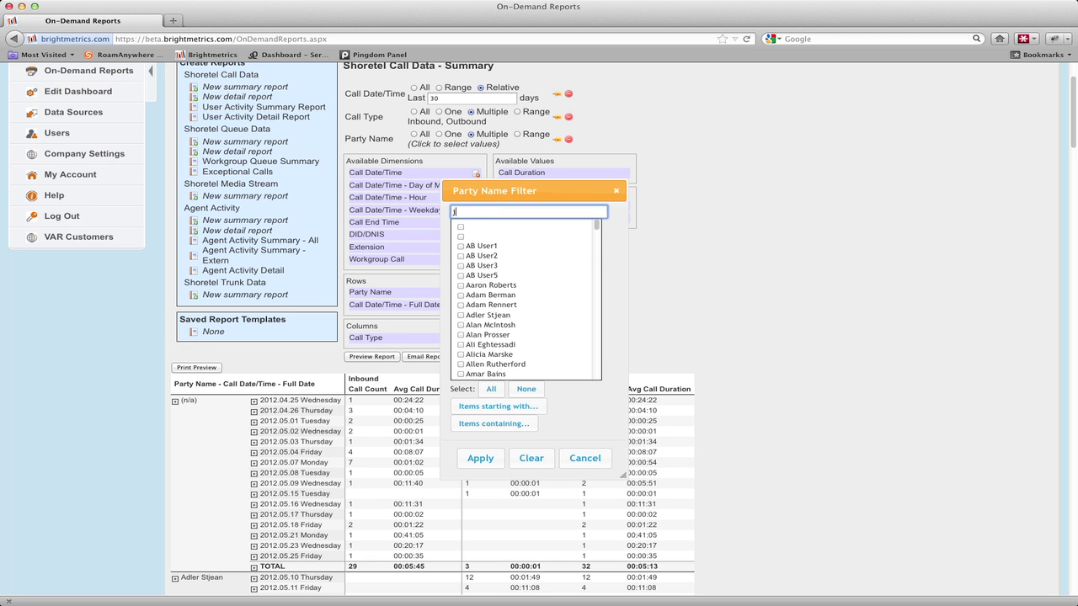
text(oe)
key(Down)
key(Return)
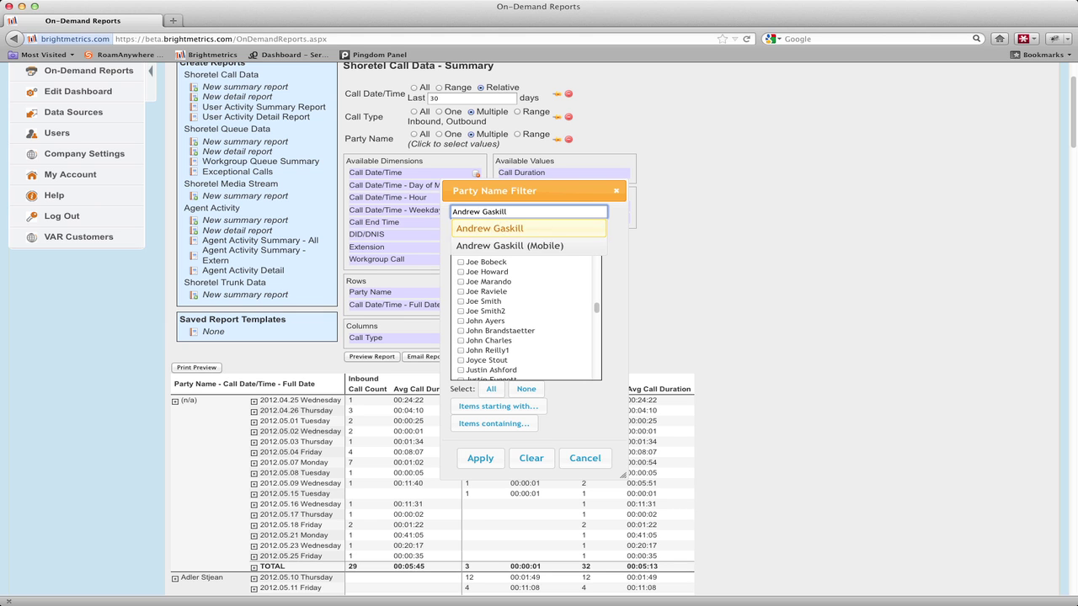
Select two more parties, apply the three-party filter, and preview the report
key(Down)
key(Return)
text(Daniel)
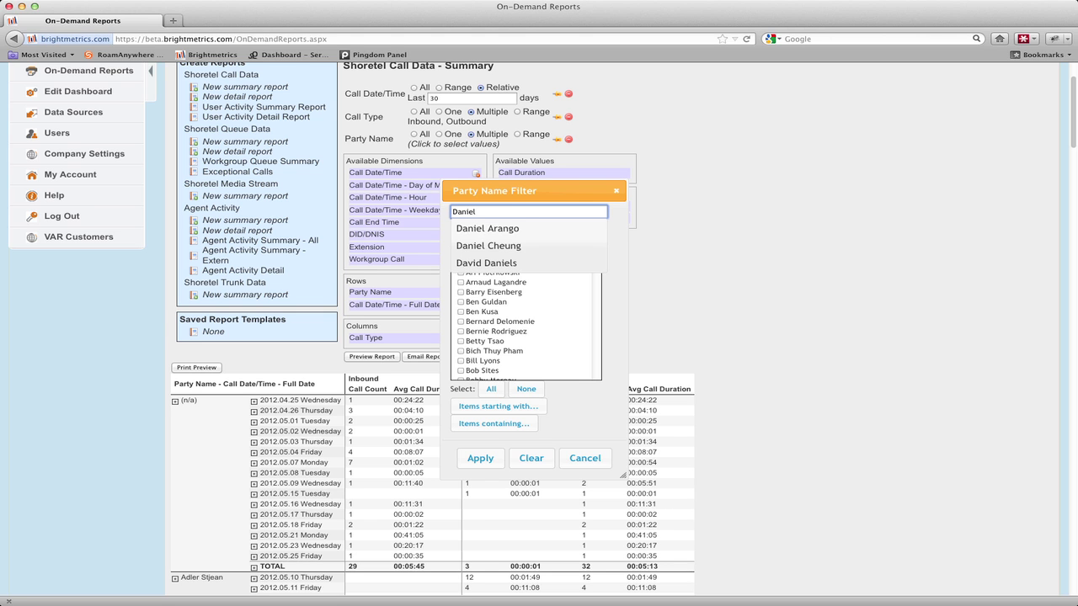
key(Down)
key(Down)
key(Return)
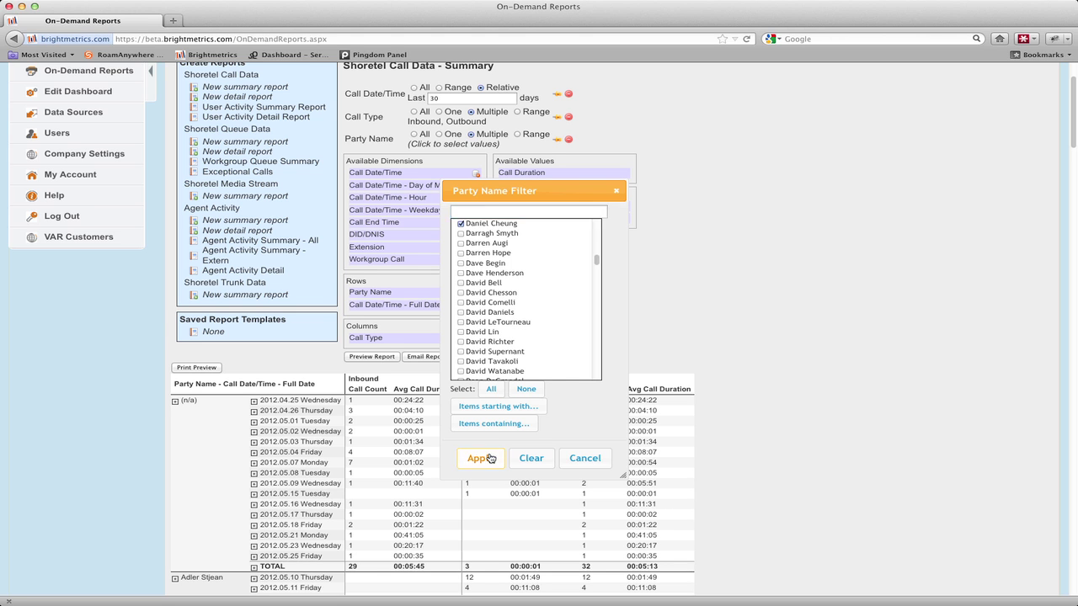
click(480, 458)
click(384, 357)
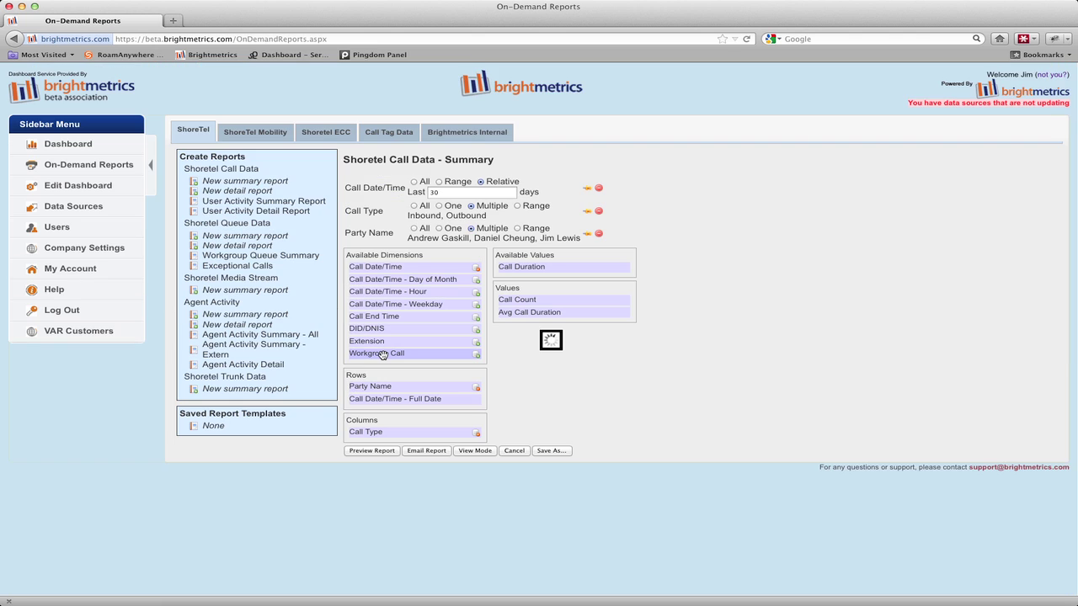
Scroll through the three-party summary table and open one party's detailed call list
scroll(384, 356, down, 8)
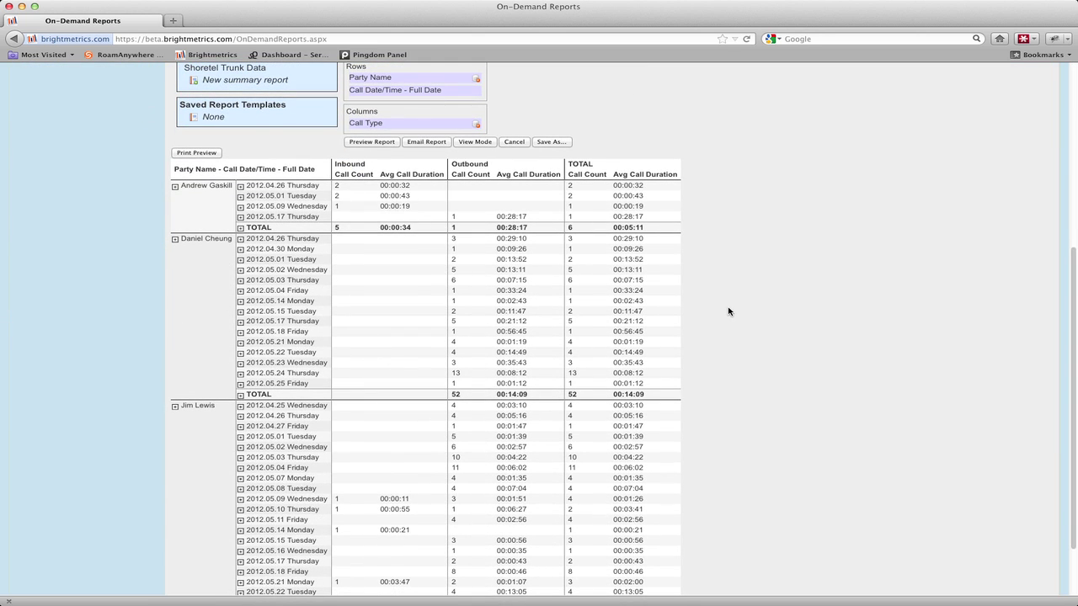
scroll(728, 311, down, 2)
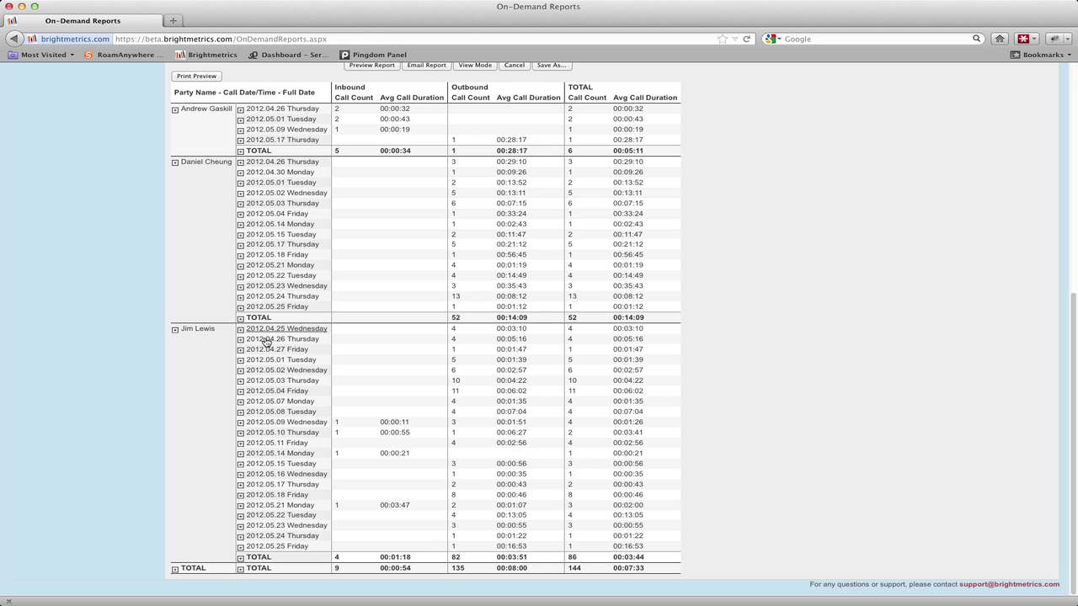
click(205, 163)
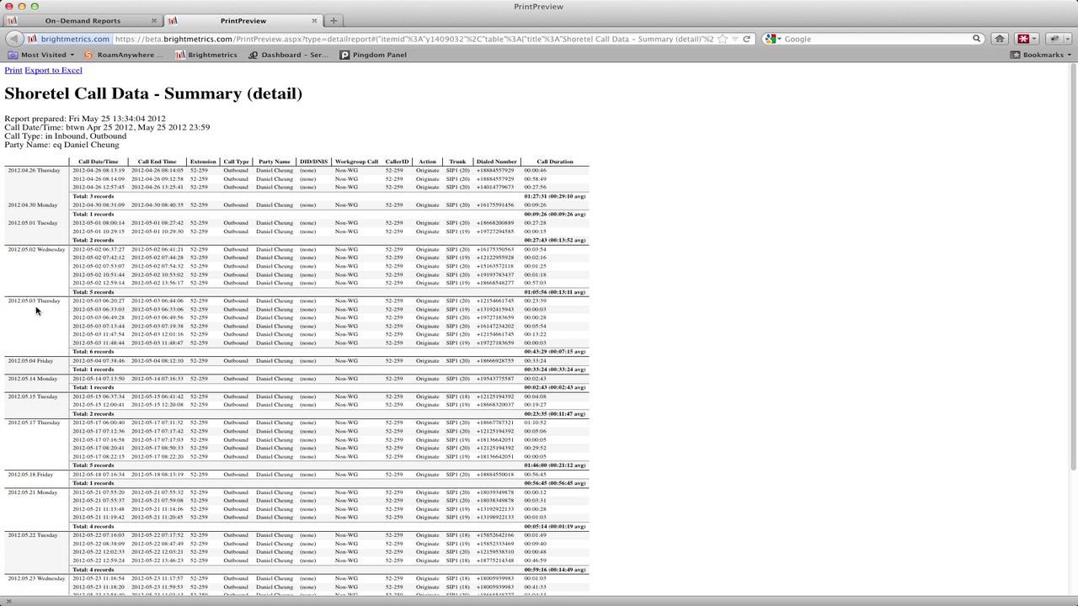
View a party's TOTAL call detail sorted by Call Duration, then open its 2012.05.17 Thursday calls
click(314, 20)
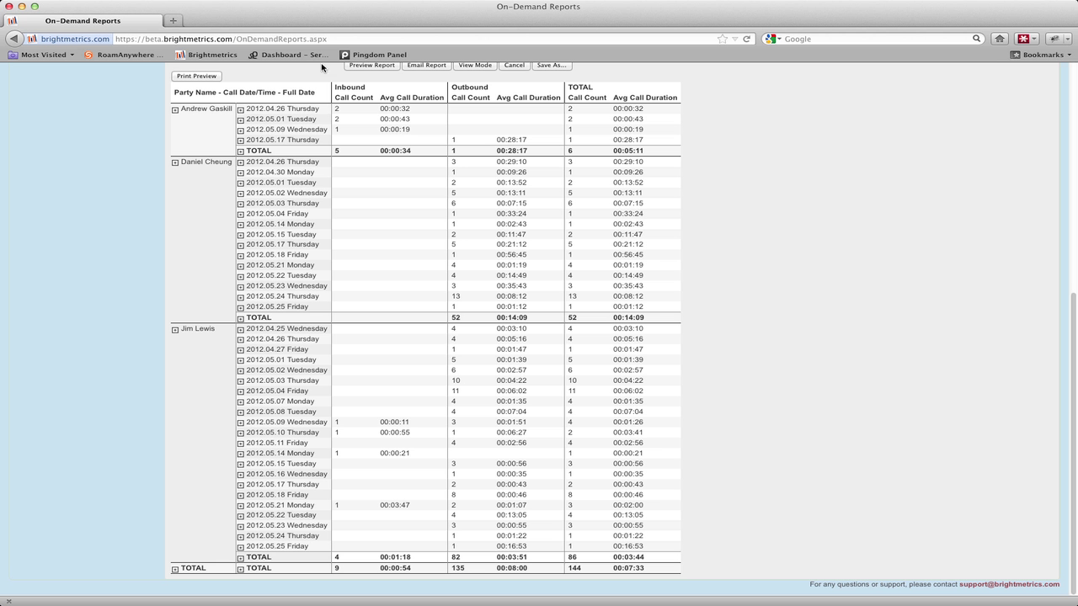
click(261, 317)
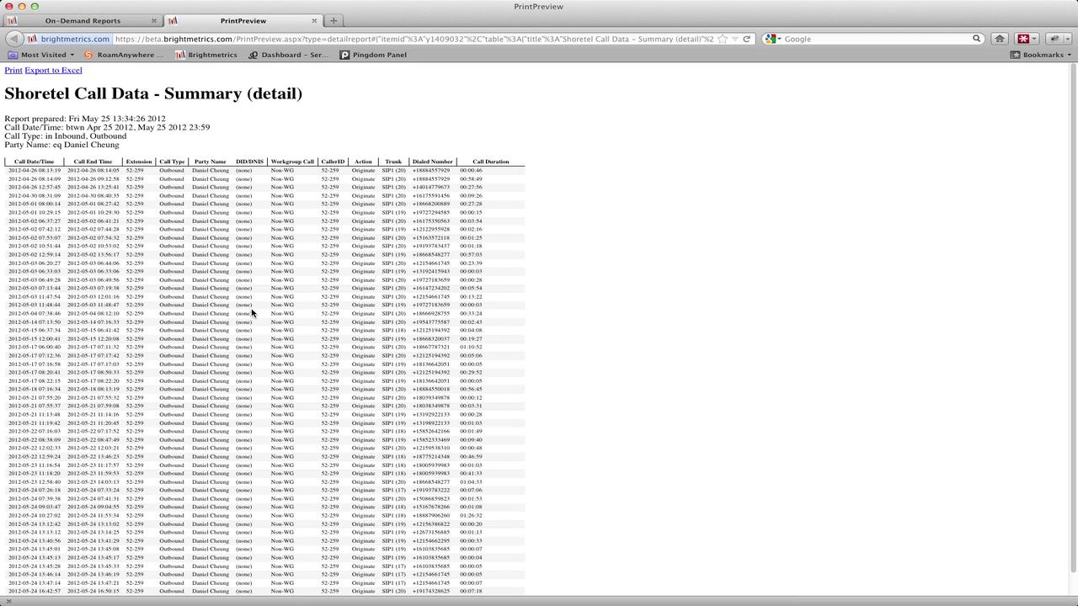
scroll(251, 314, down, 1)
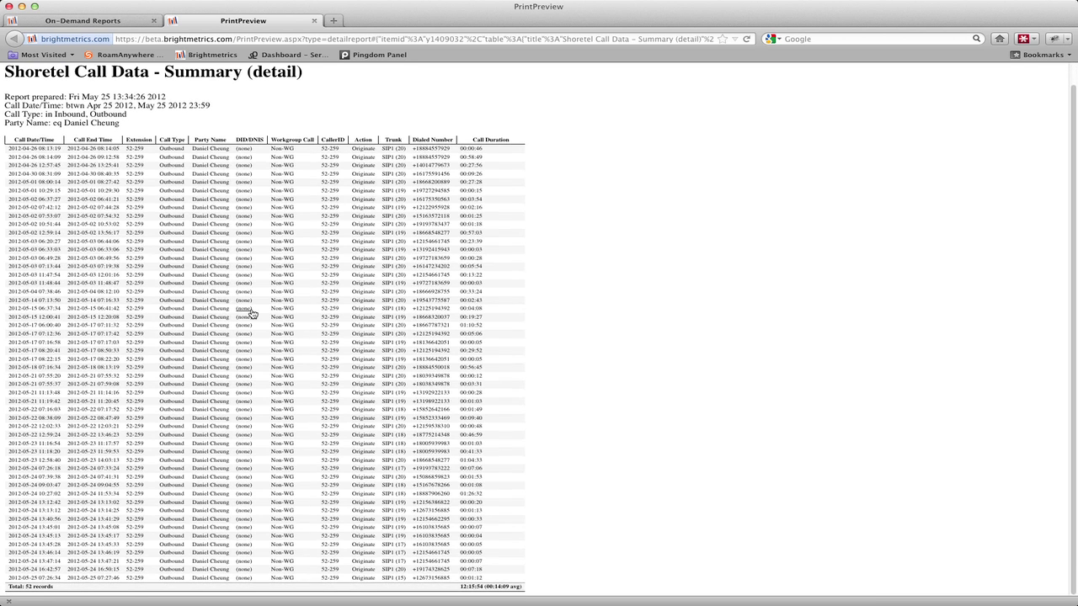
click(480, 142)
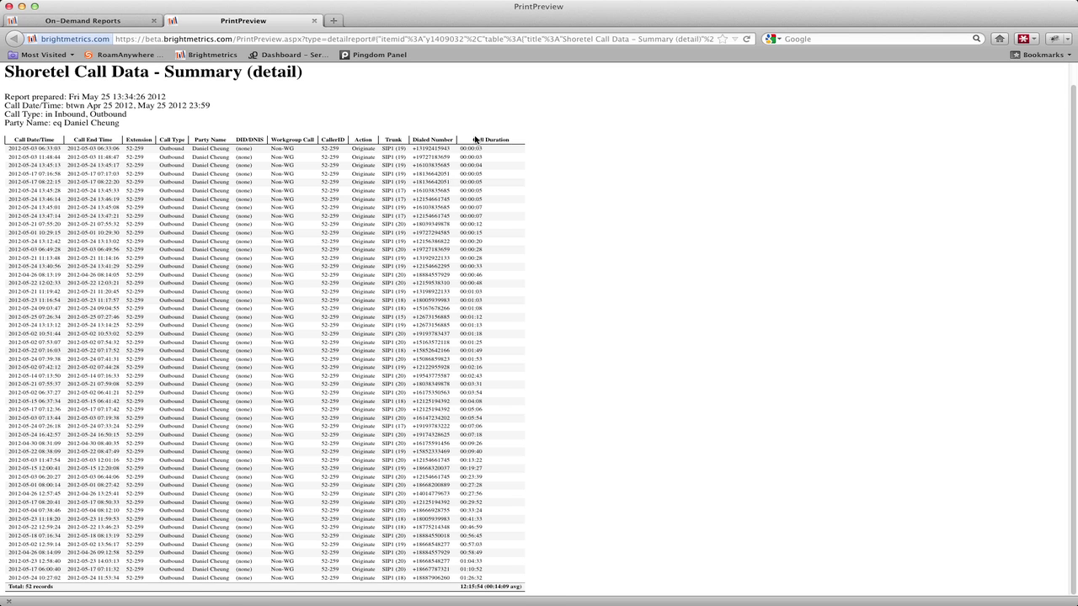
click(480, 142)
click(315, 20)
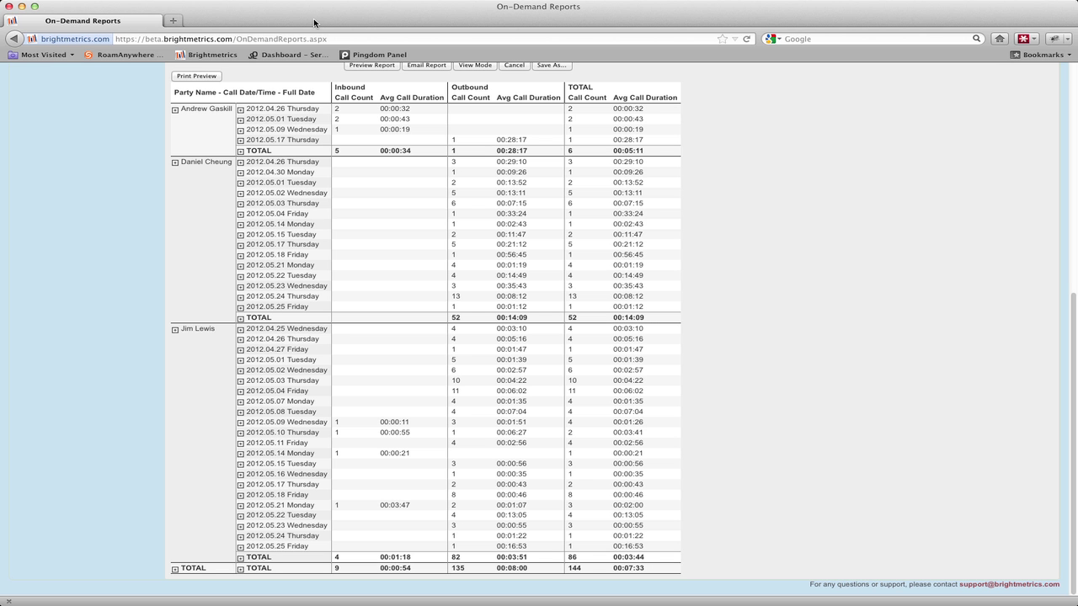
click(263, 248)
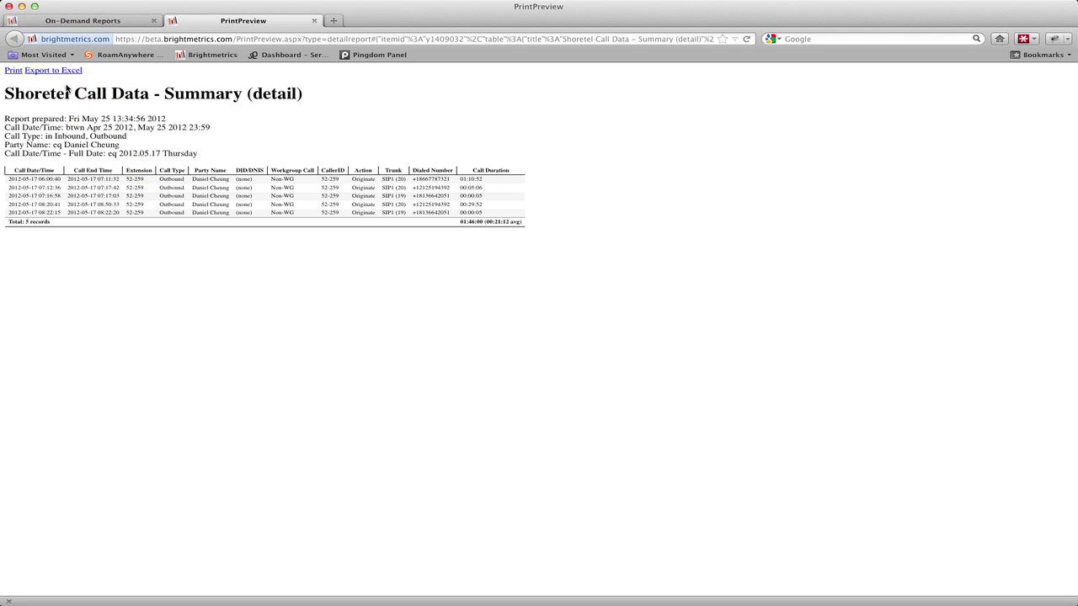
Sort the 2012.05.17 calls by duration and inspect each connection bar of the second call's timeline
click(490, 170)
click(37, 187)
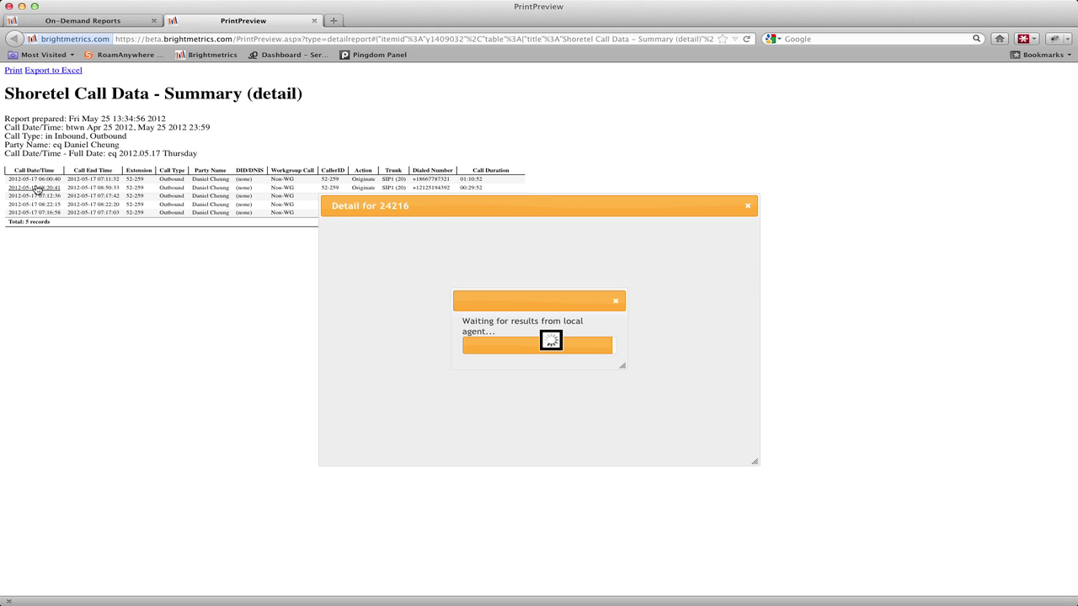
click(517, 226)
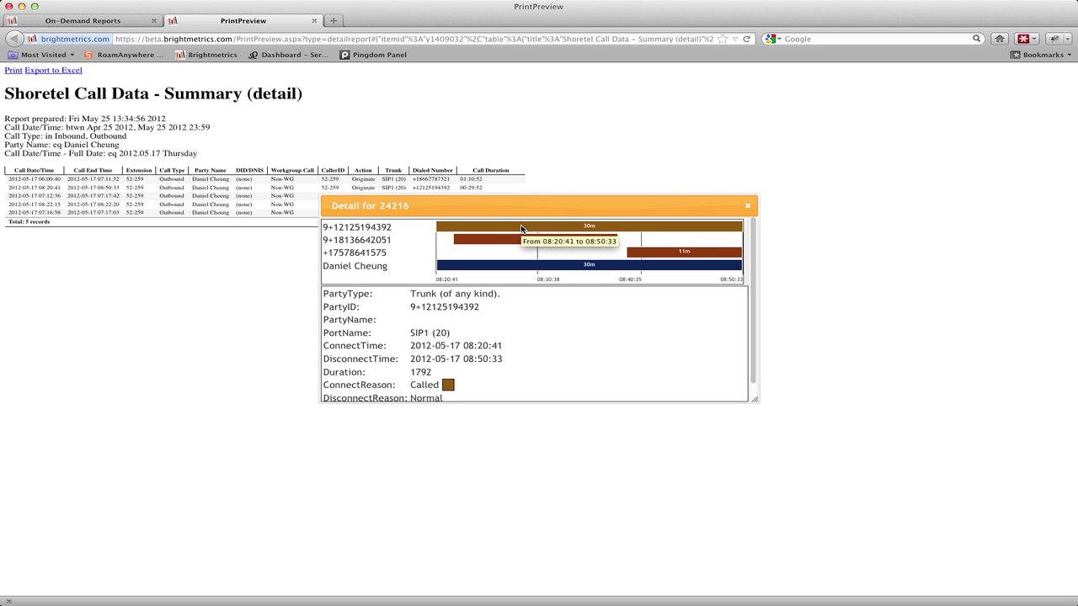
click(523, 242)
click(527, 266)
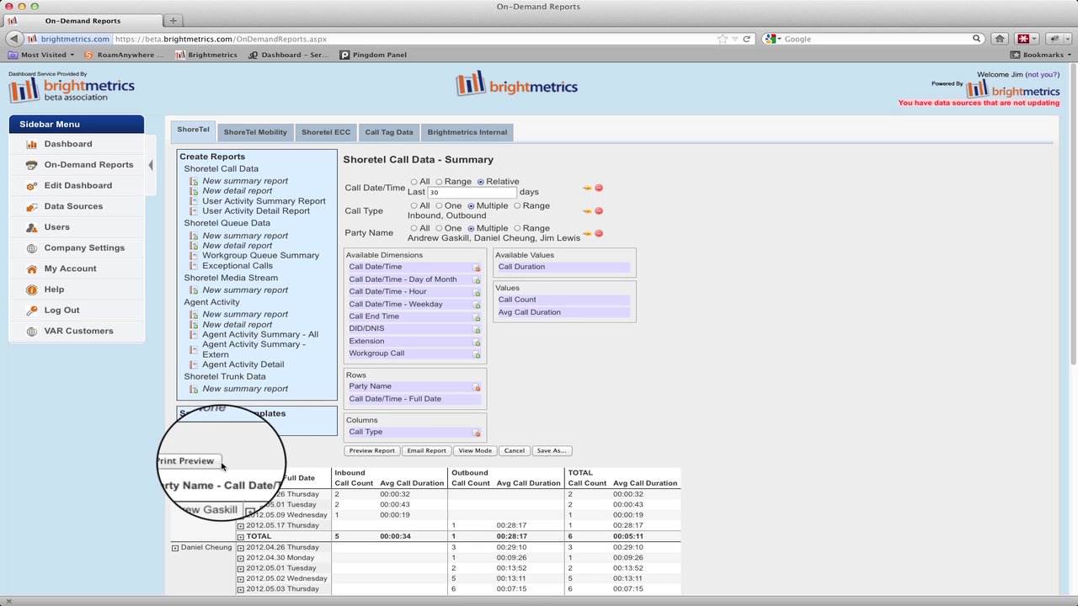
Save the report as template 'Call Volume by User/Date' and open it from Saved Report Templates
click(542, 452)
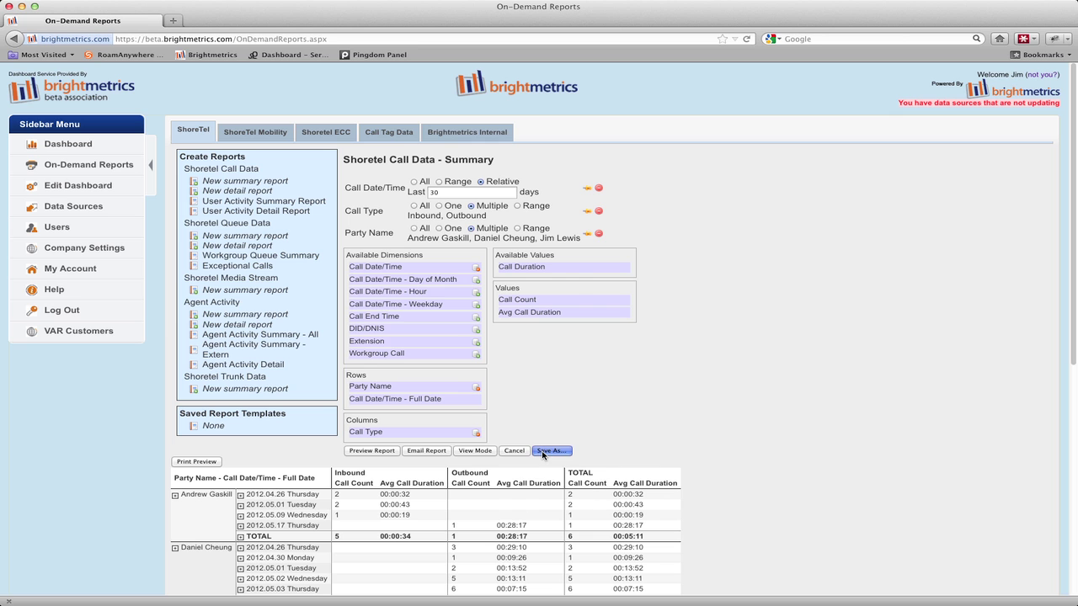
text(Call Volume by User/Date)
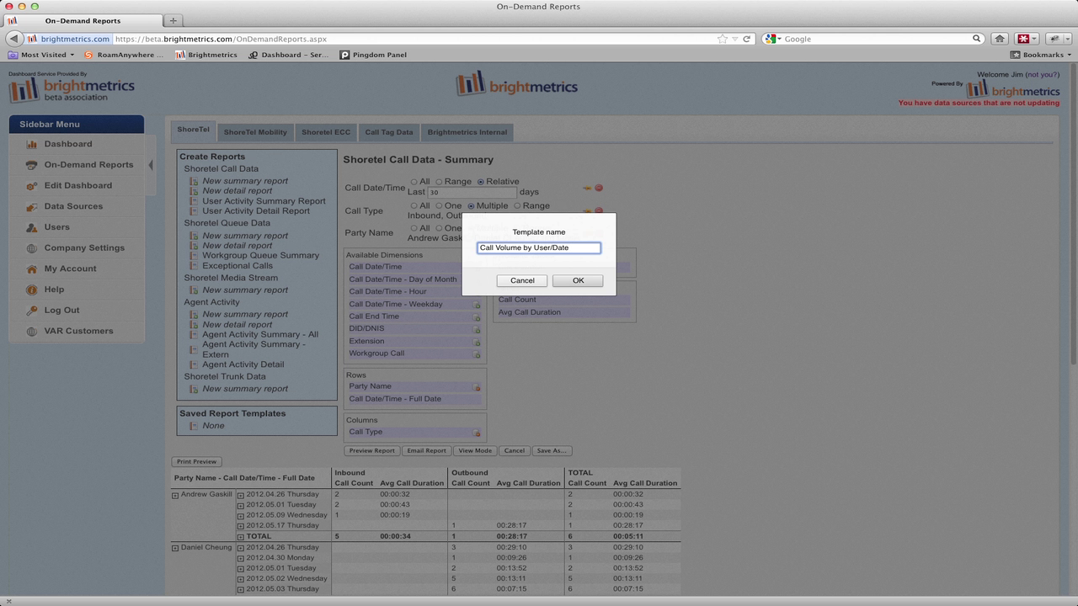
click(586, 282)
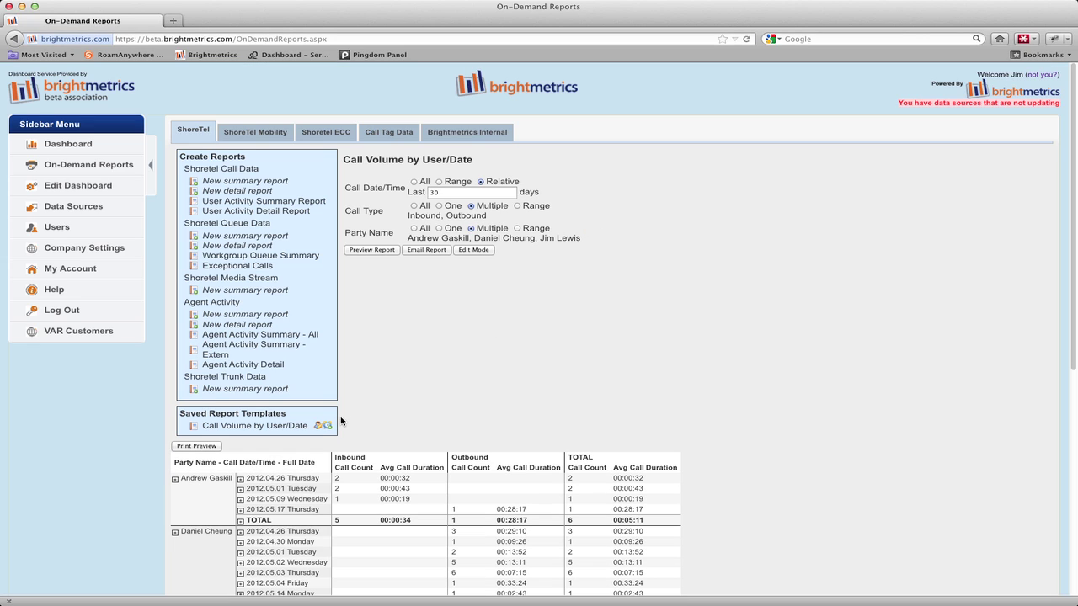
click(280, 427)
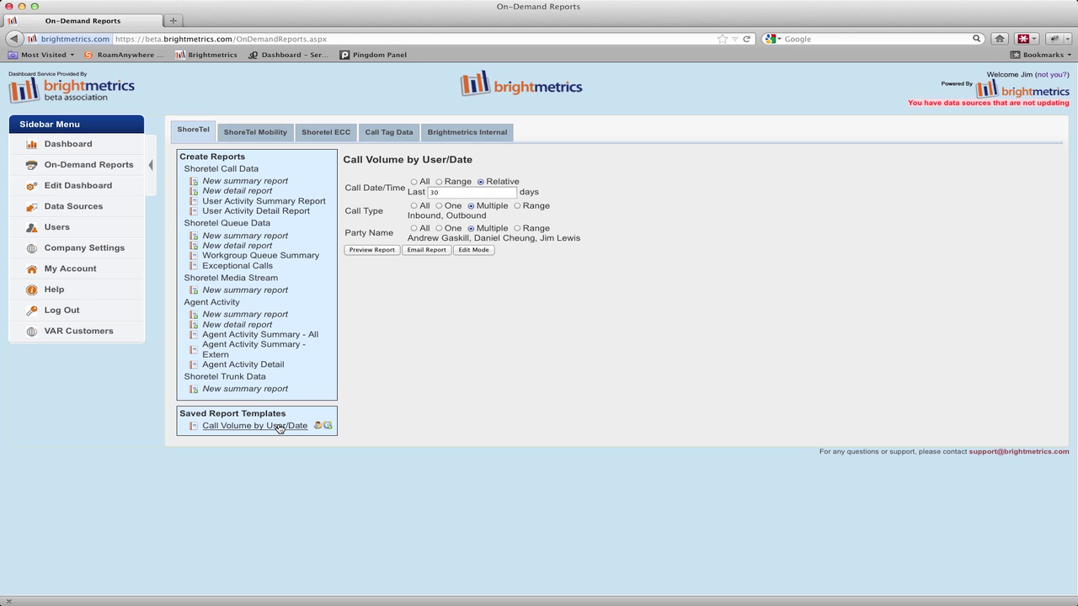
Reload the Call Volume by User/Date template and save it over the existing copy
click(280, 427)
click(472, 251)
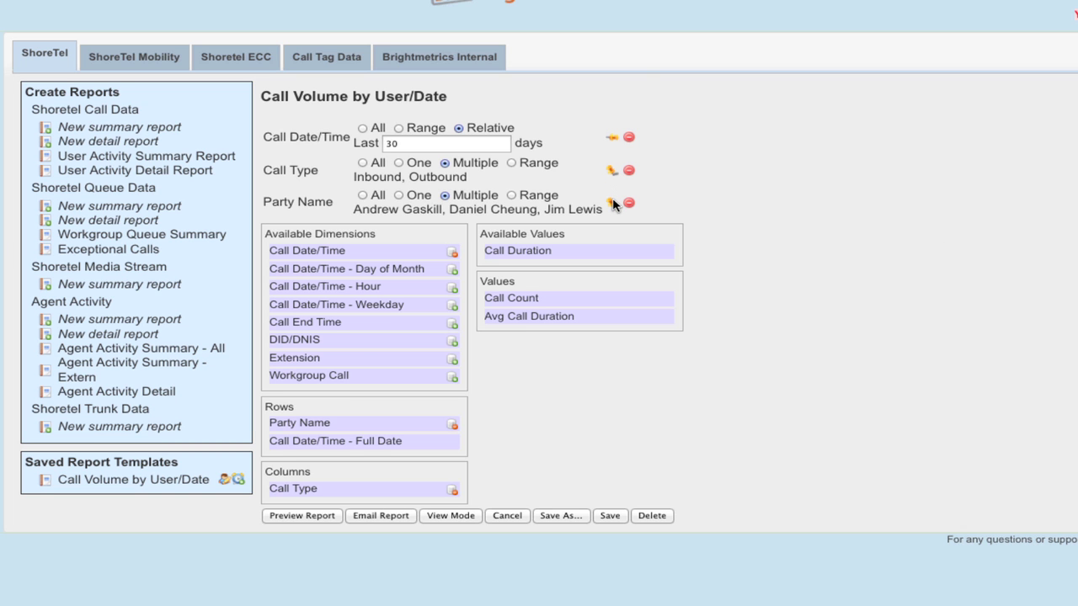
click(603, 515)
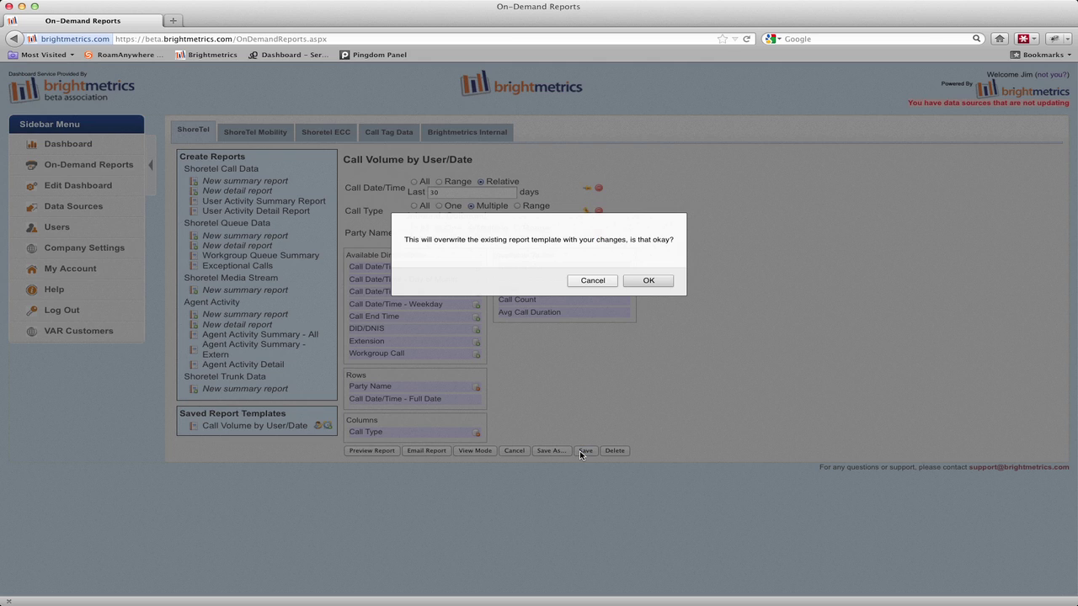
click(646, 282)
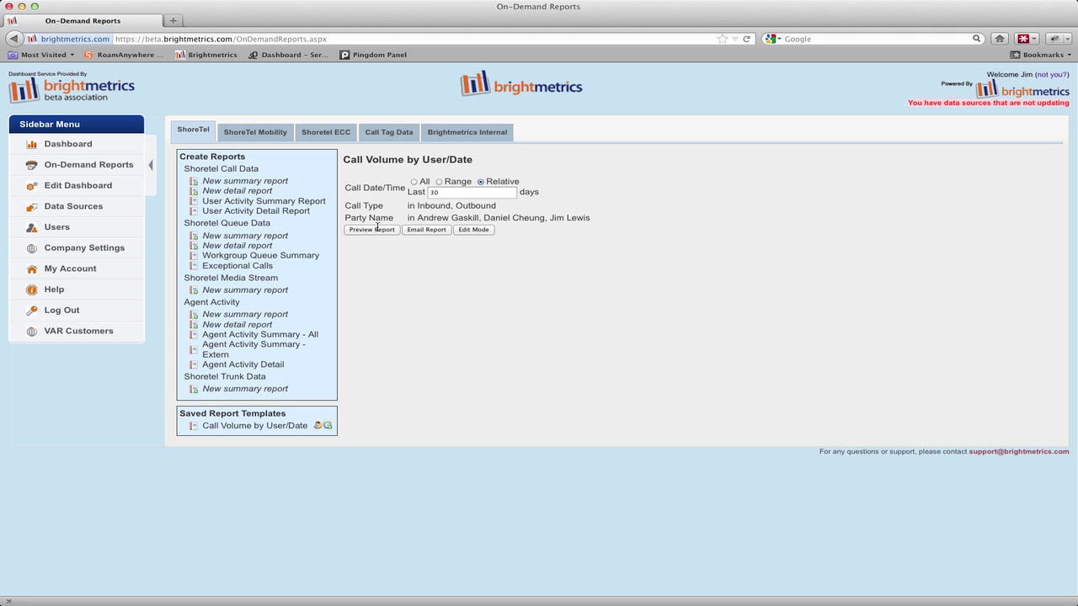
Remove Call Duration from the User Activity Summary Report's values
click(317, 202)
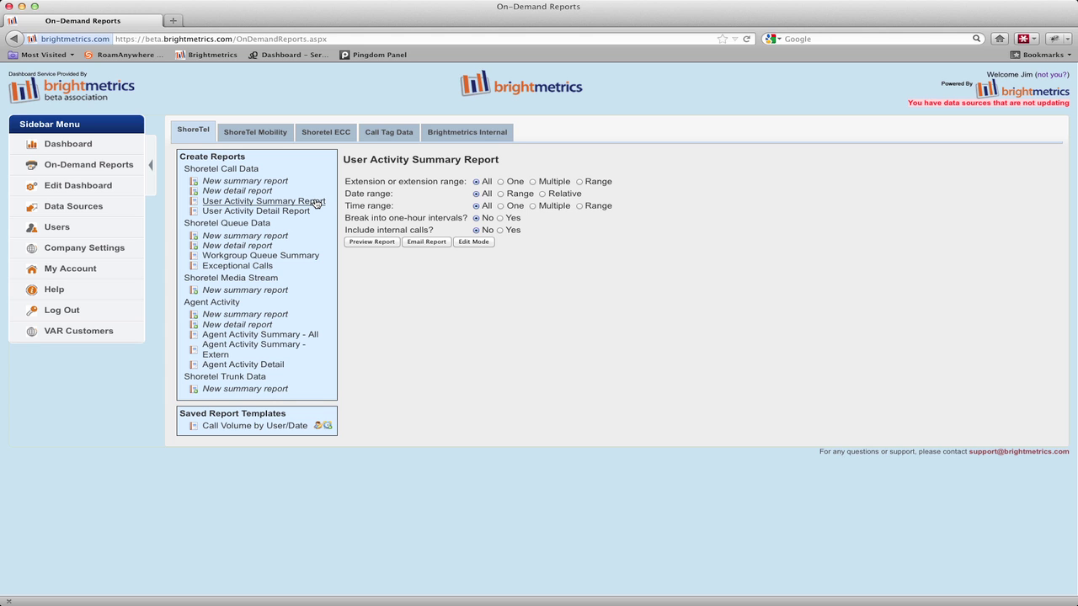
click(473, 242)
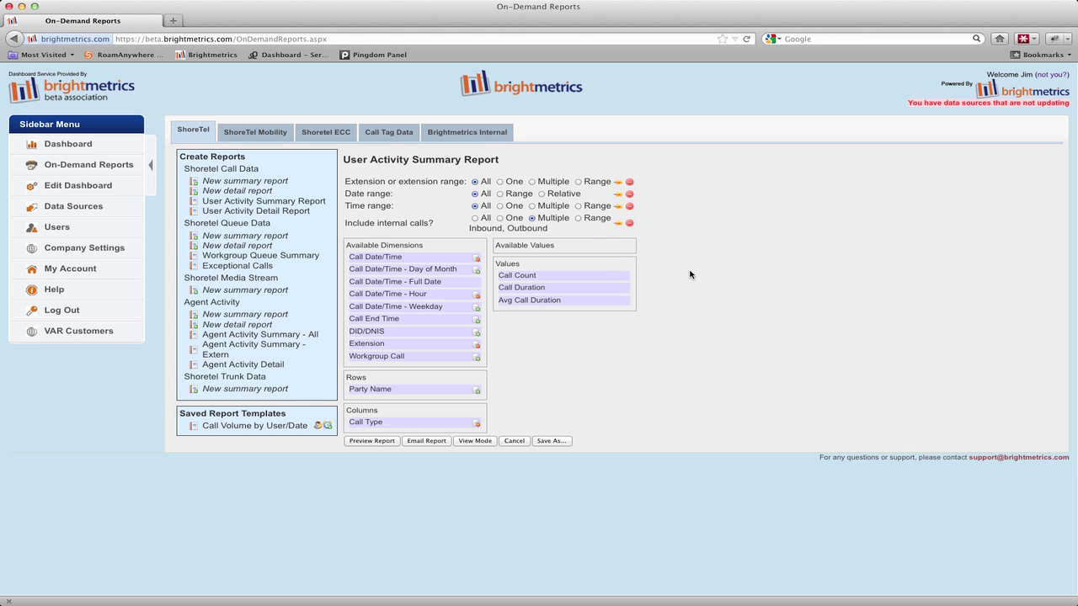
drag(539, 288, 537, 255)
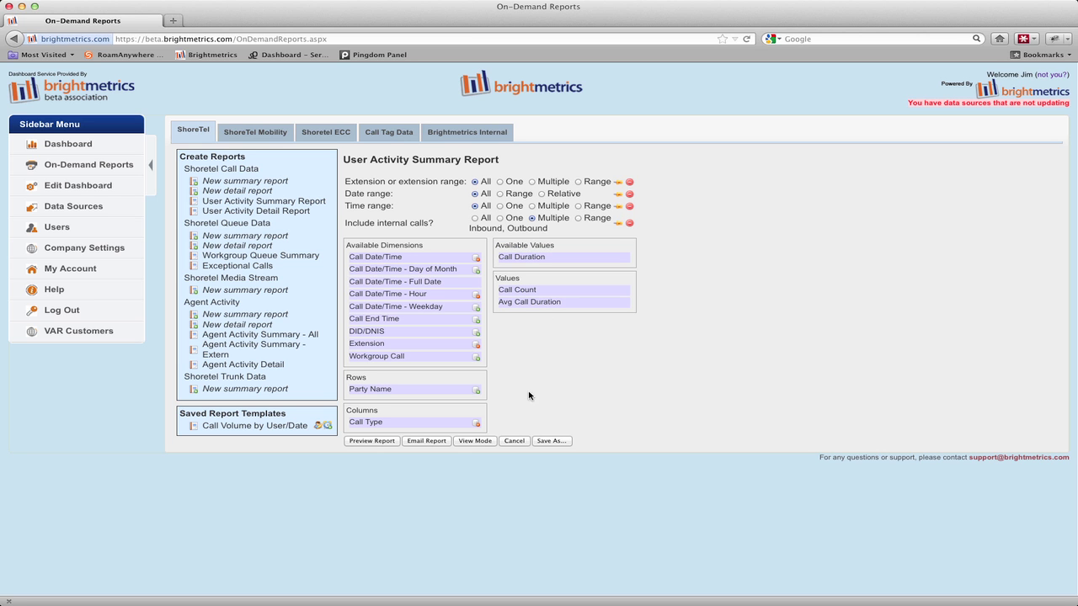
Save the report as a new template named 'User Activity Summary Report'
click(551, 441)
text(User Activity Summary Report)
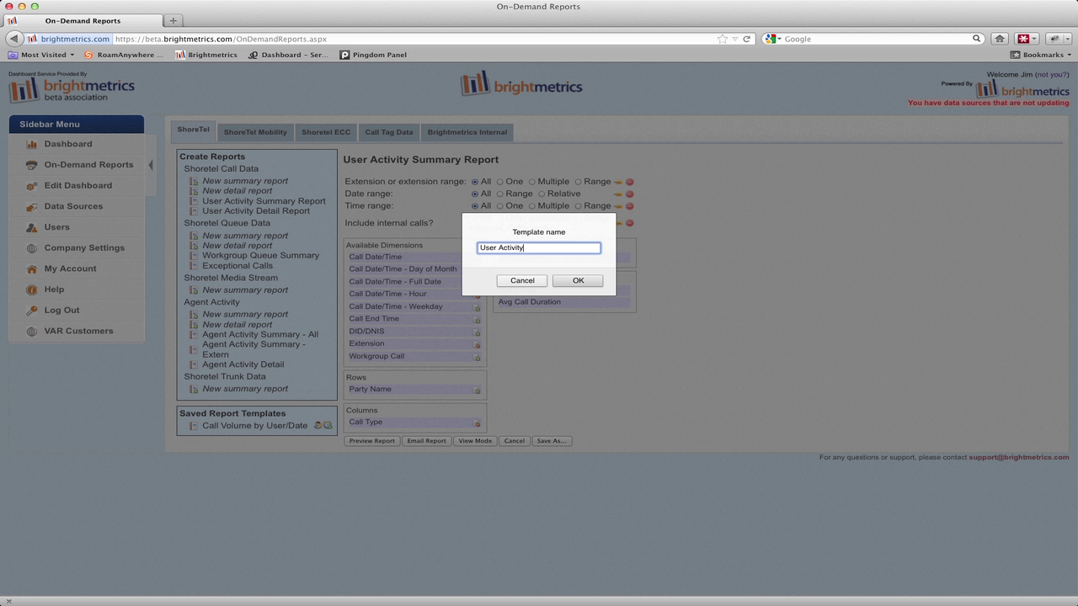
key(Return)
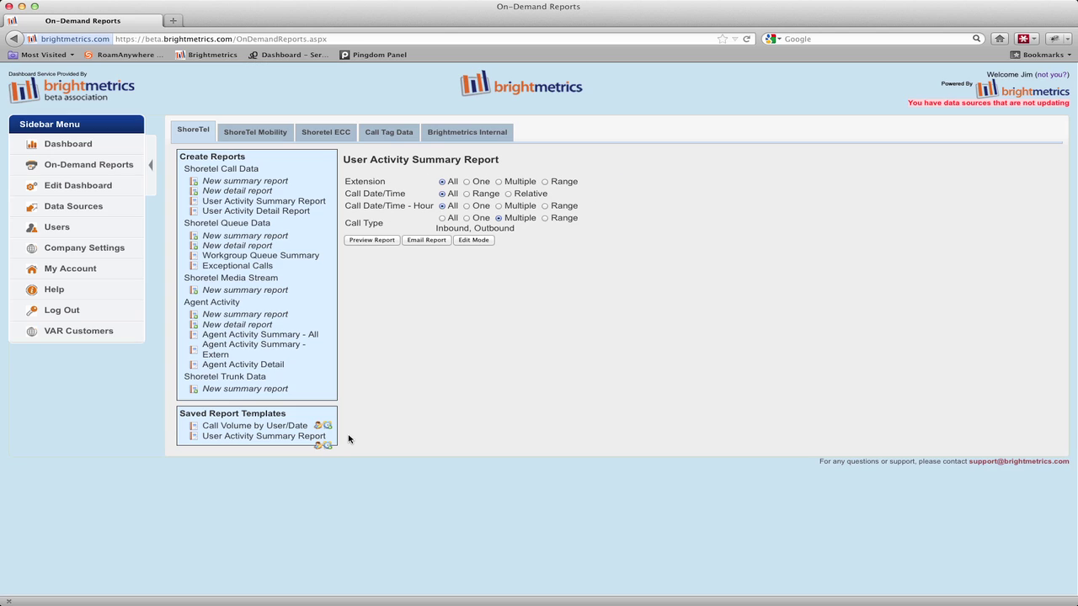